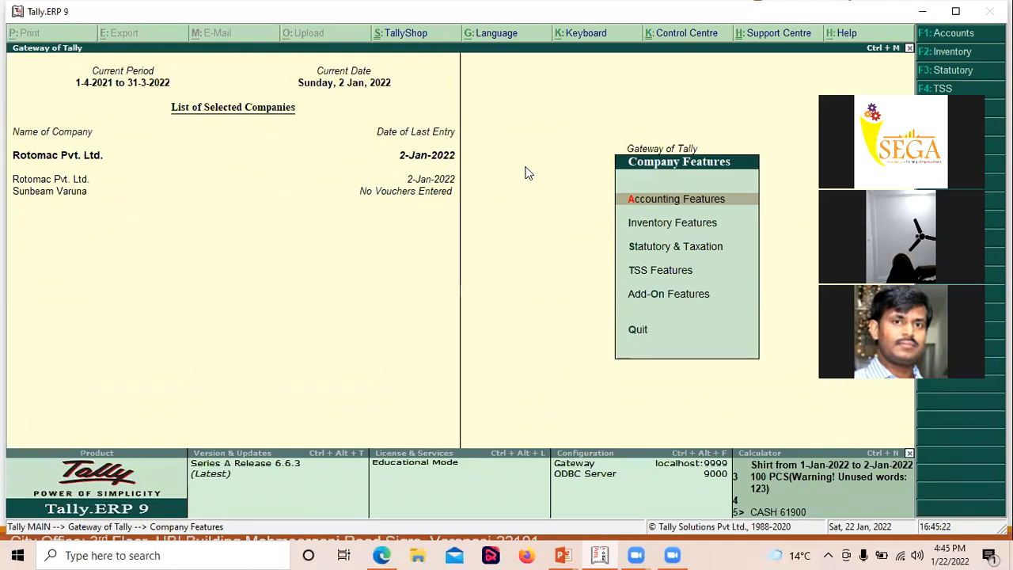
Review Rotomac Pvt. Ltd.'s accounting features up to the reversing journals and optional vouchers setting, and accept the form
key("Return")
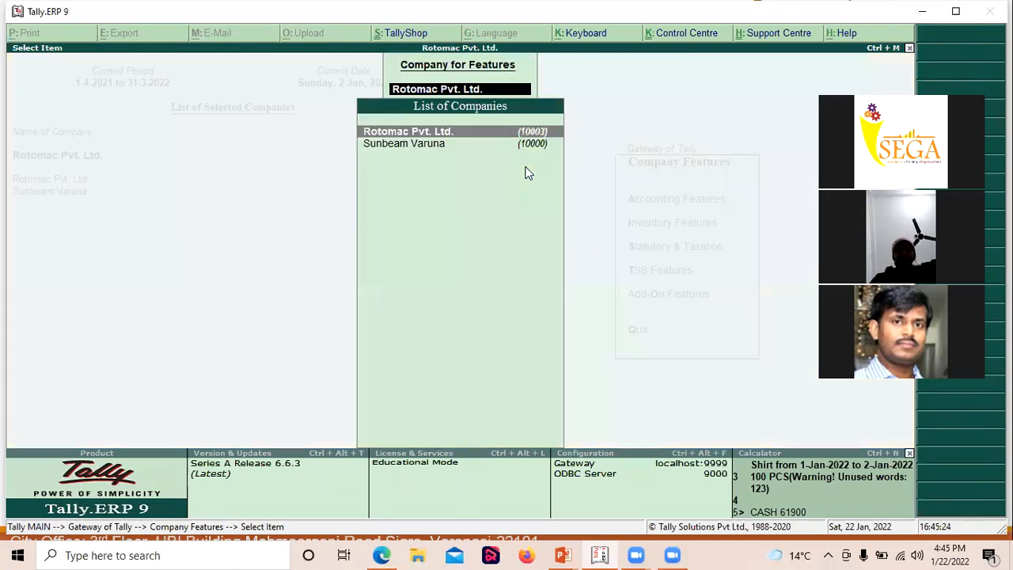
key("Return")
key("Return")
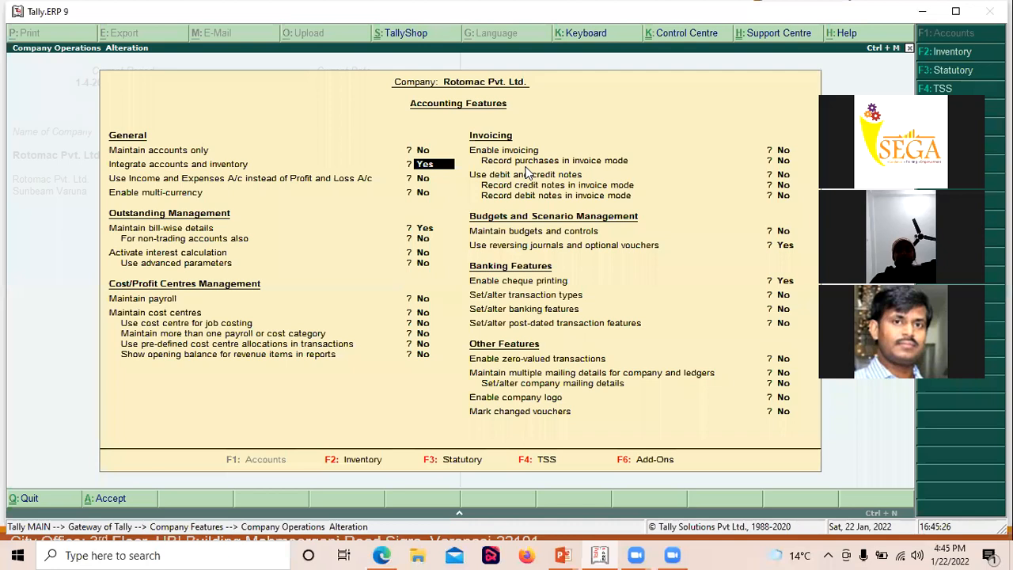
key("Return")
key("Return")
key("Return")
key("Return")
key("Return")
key("Return")
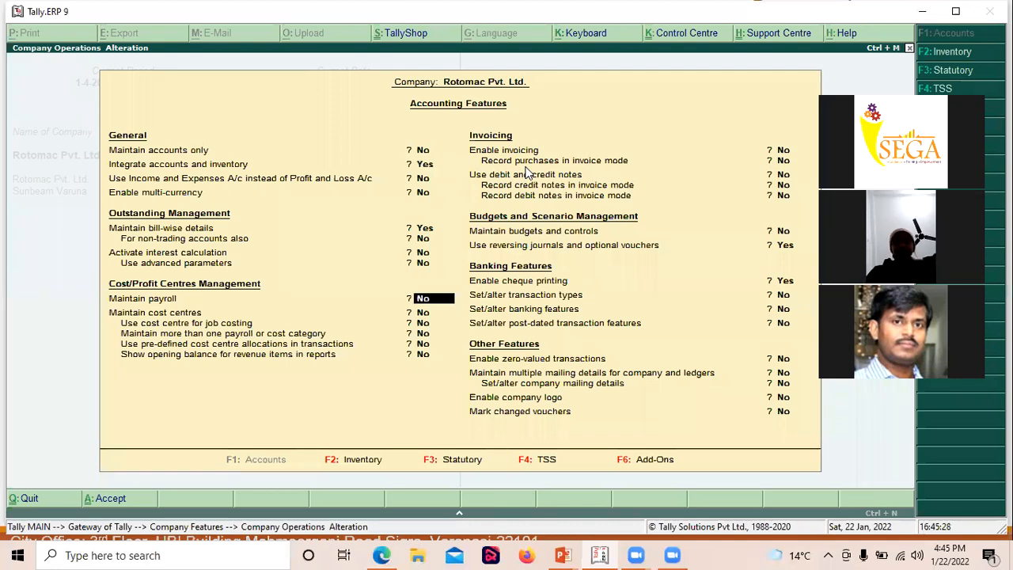
key("Return")
key("Return")
key("Return")
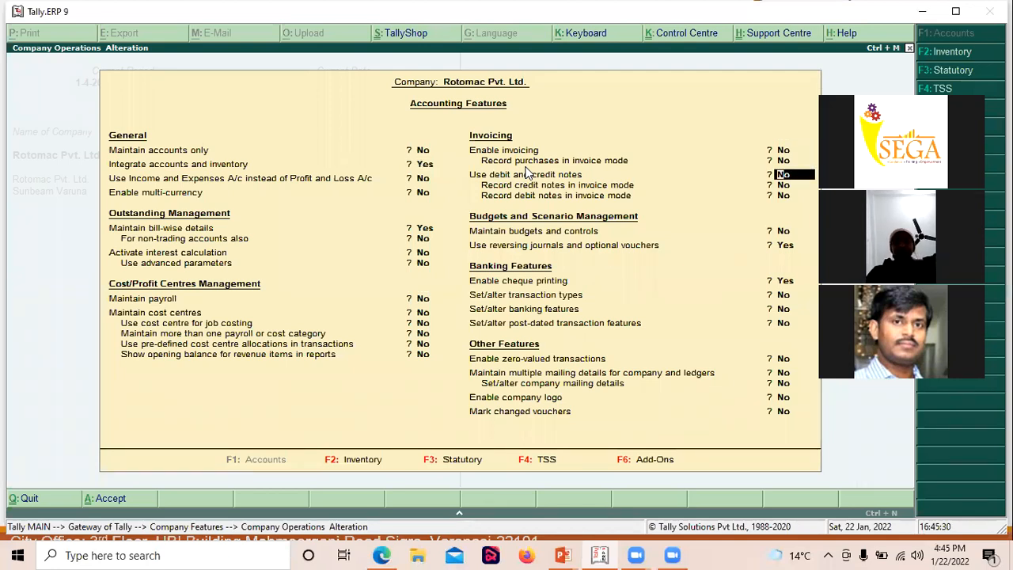
key("Return")
key("Return")
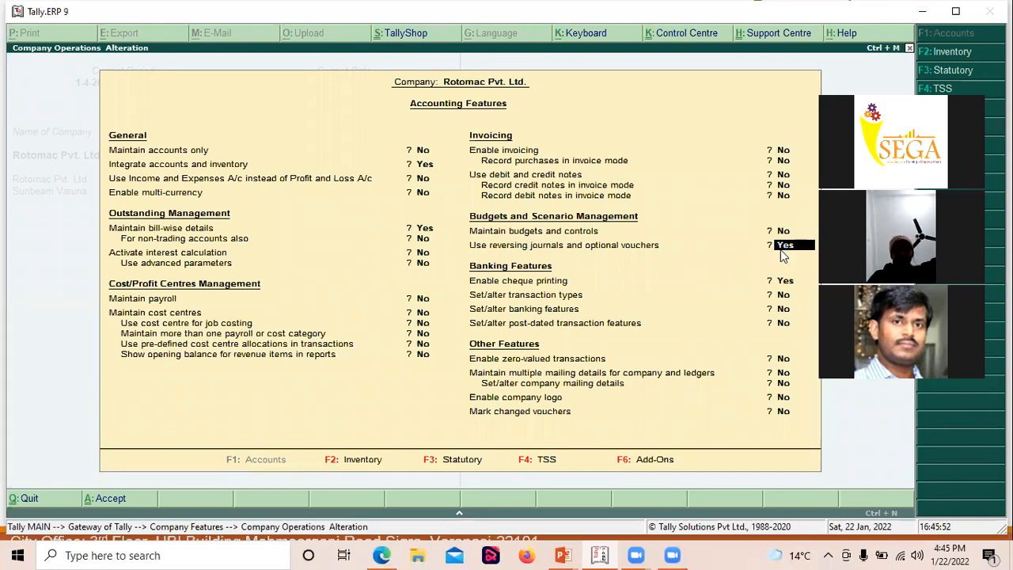
key("ctrl+a")
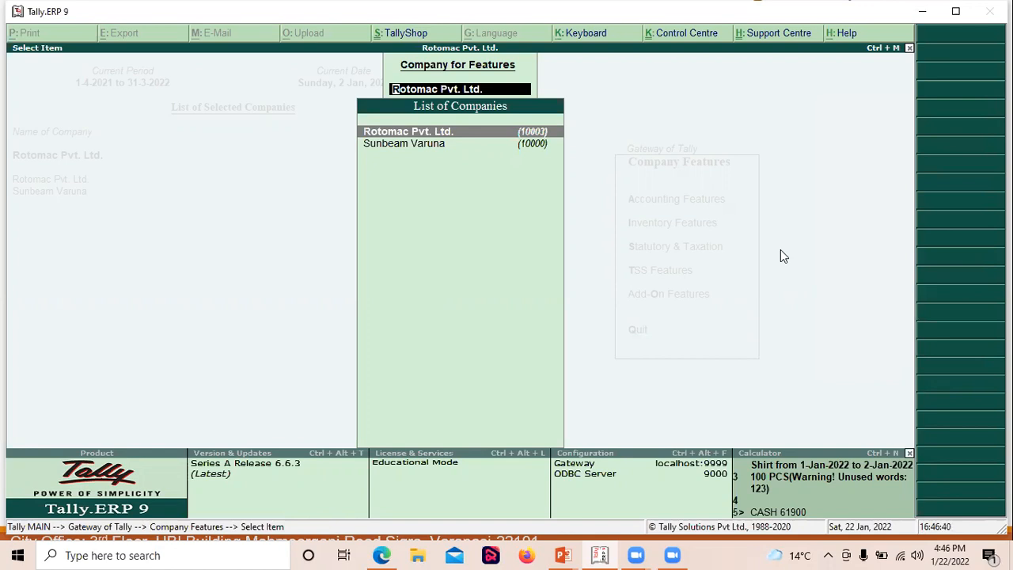
Go through all accounting features of Rotomac Pvt. Ltd. once more, accept them and return to the Gateway of Tally
key("Return")
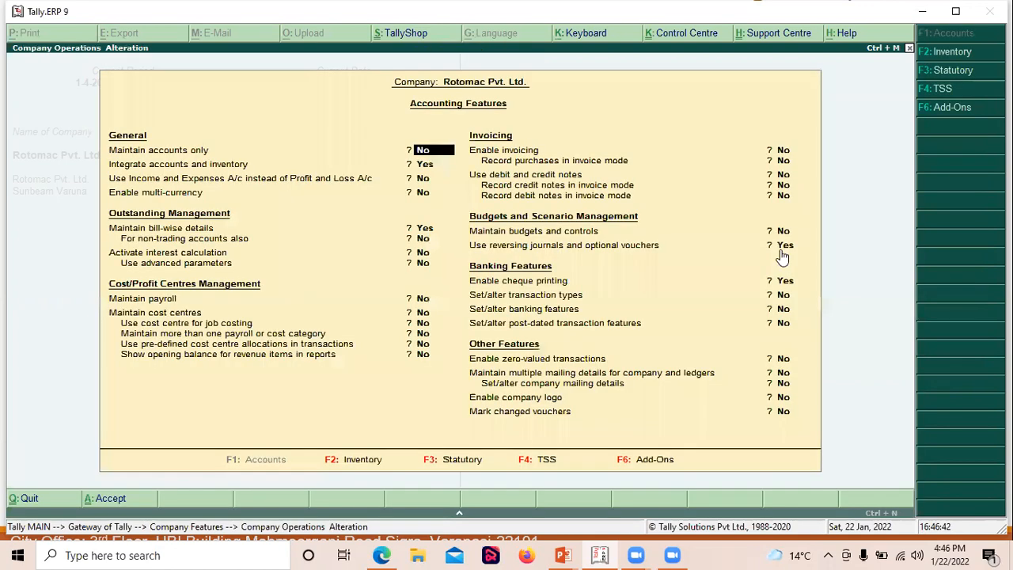
key("Return")
key("Return")
key("Return")
key("Return")
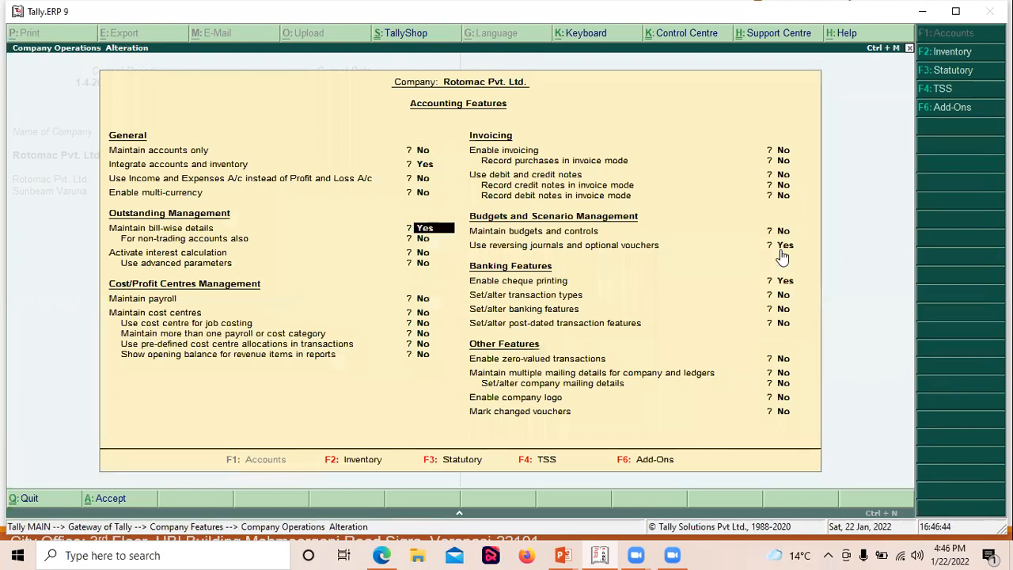
key("Return")
key("Return")
key("Return")
key("Return")
key("Return")
key("Return")
key("Return")
key("Return")
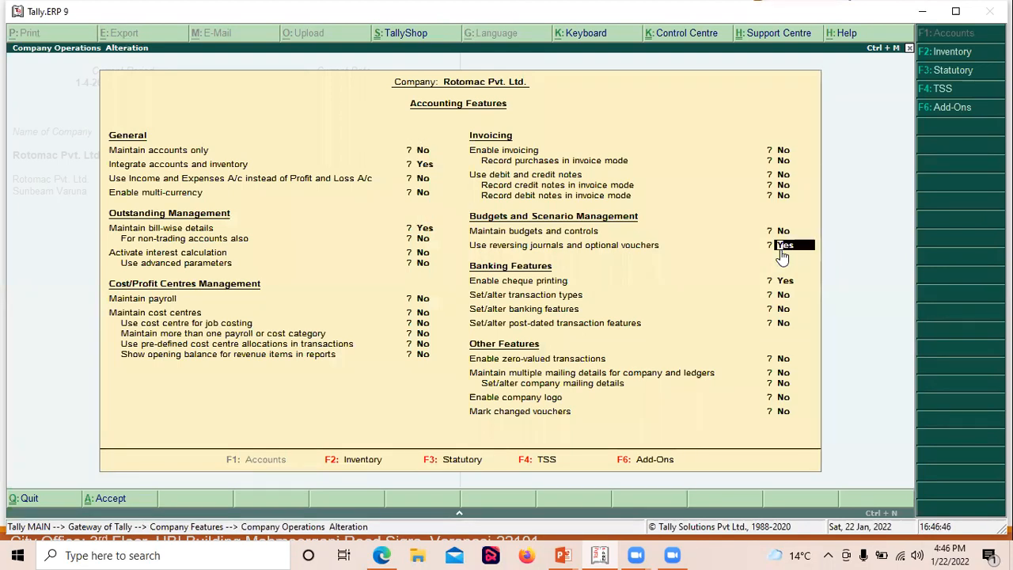
key("Return")
key("Return")
key("Return")
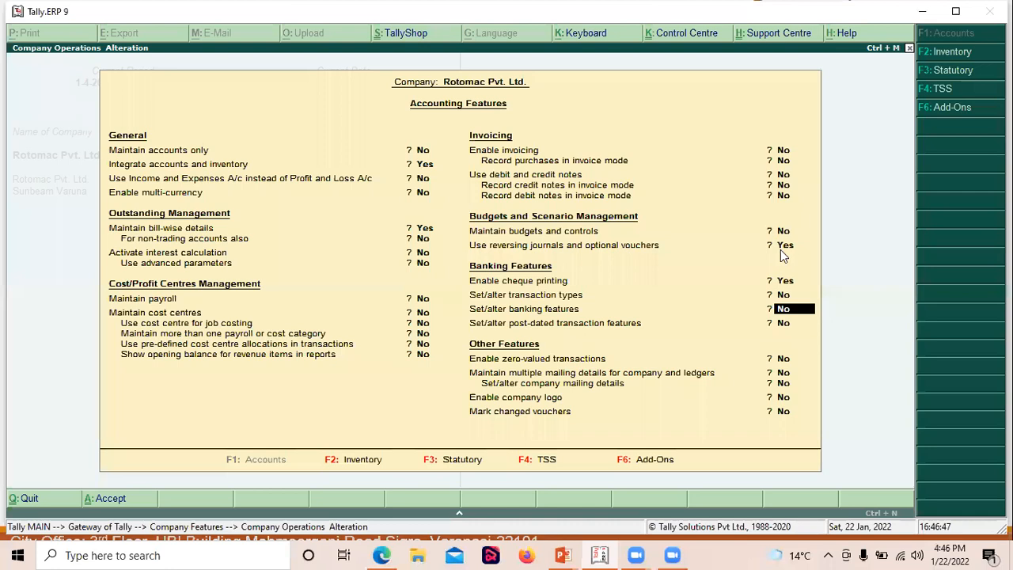
key("Return")
key("Return")
key("Return")
key("Return")
key("Return")
key("Return")
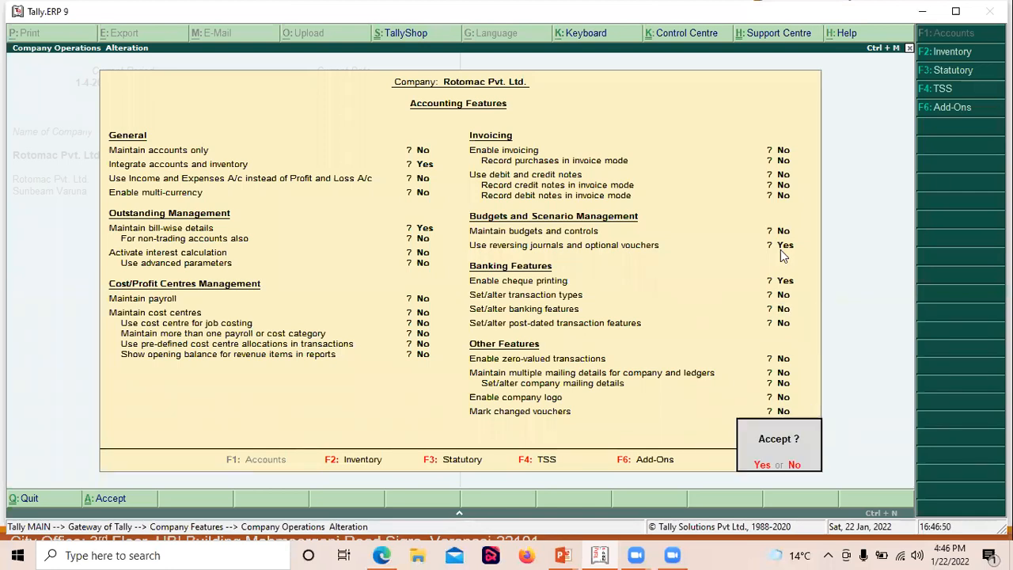
key("Return")
key("Escape")
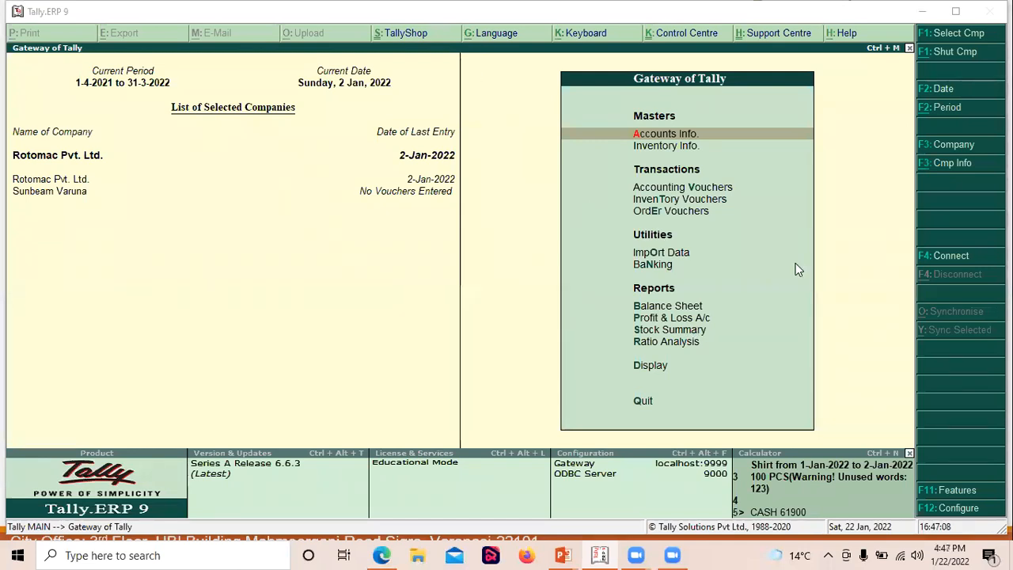
key("n")
key("Escape")
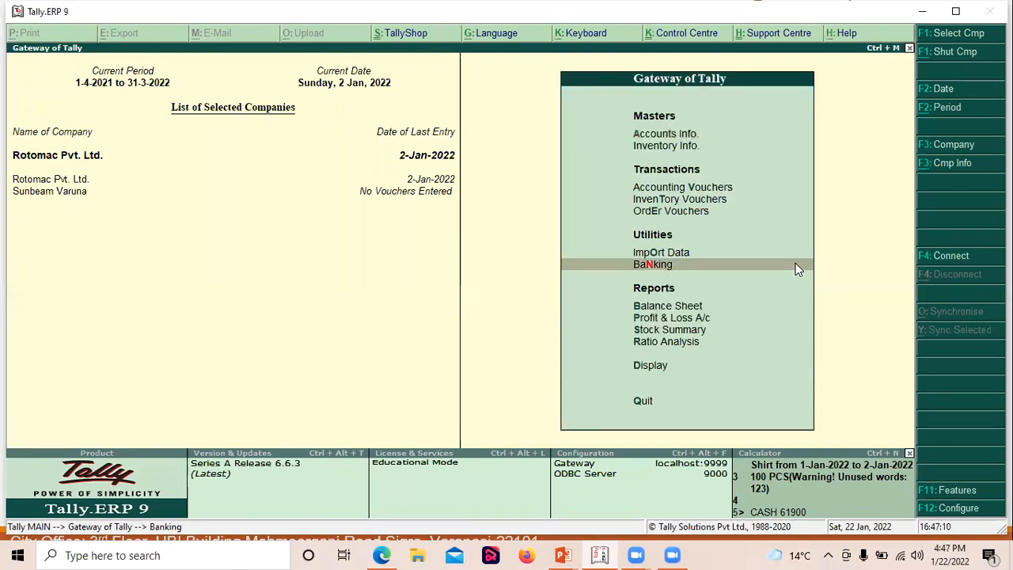
key("Up")
key("Up")
key("Up")
key("Up")
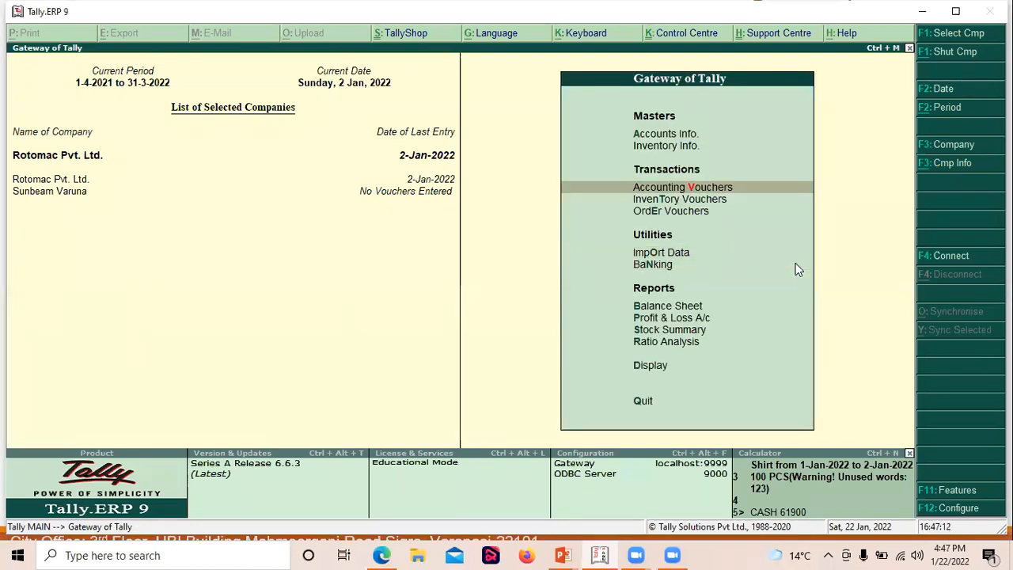
key("Return")
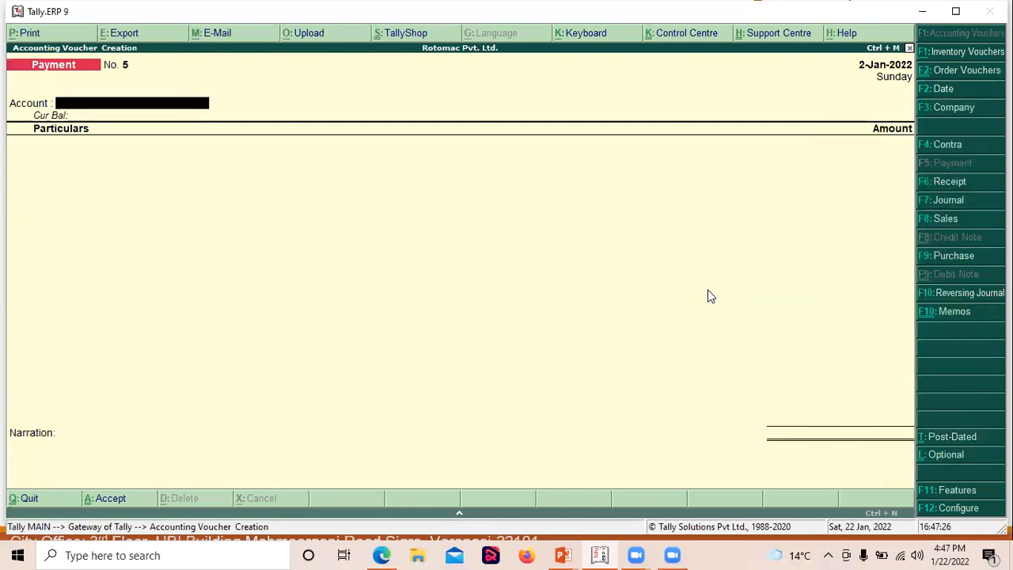
key("Return")
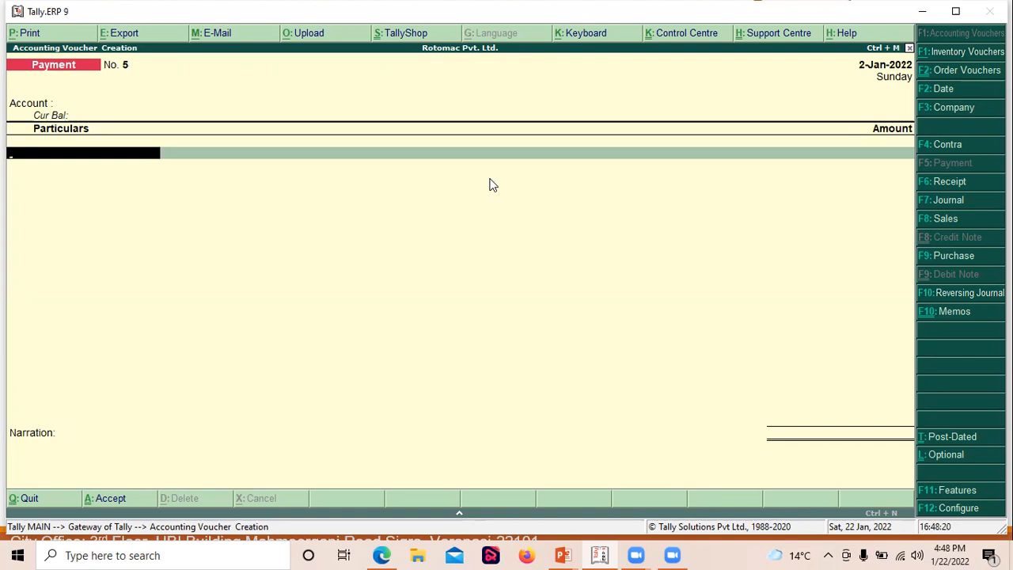
key("Escape")
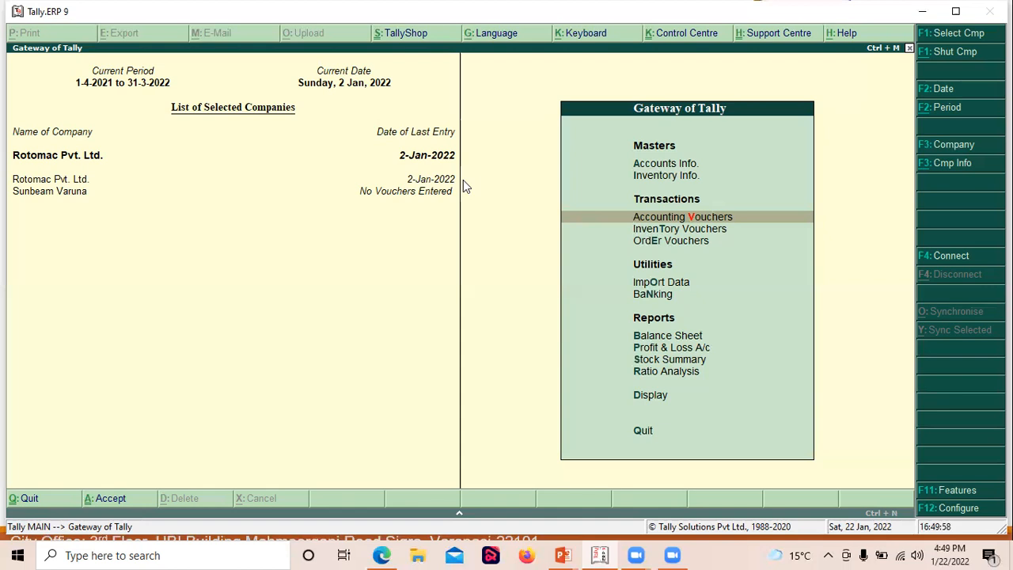
Display the Cash/Bank summary from the account books to check the cash-in-hand balance
key("d")
key("a")
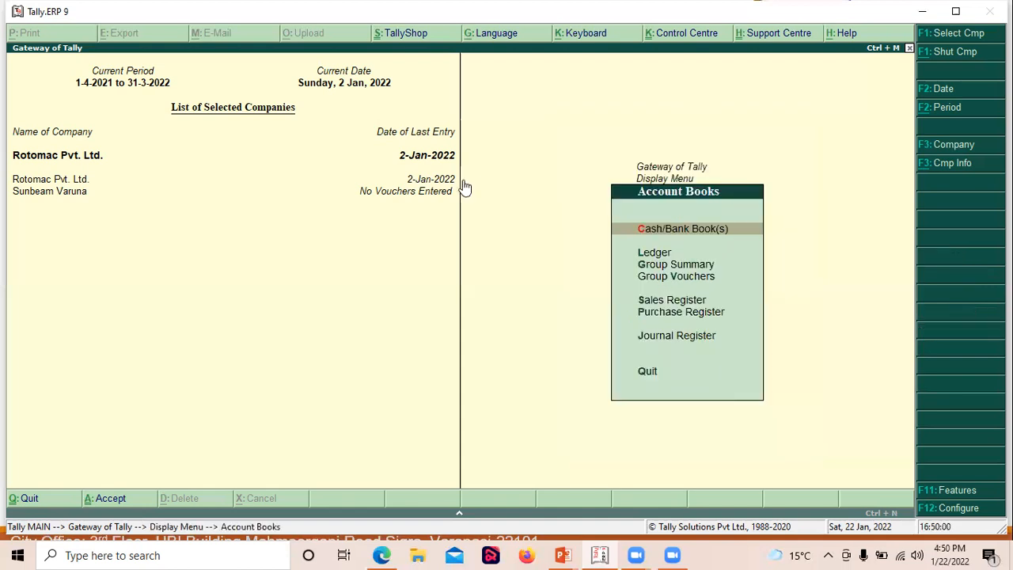
key("Return")
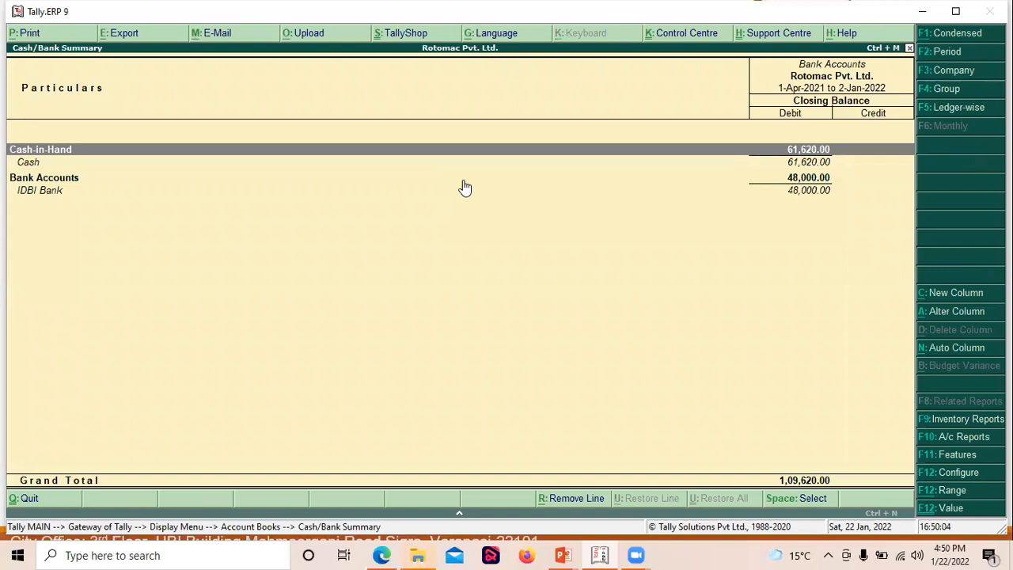
Note 61620/- as an entry in the calculator pane and return to the Gateway of Tally
key("ctrl+n")
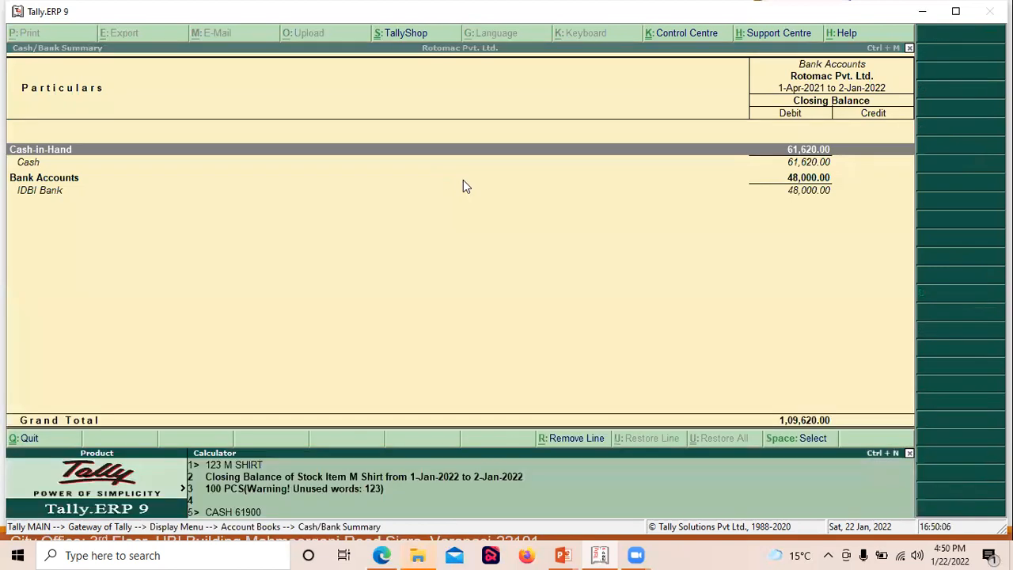
key("Return")
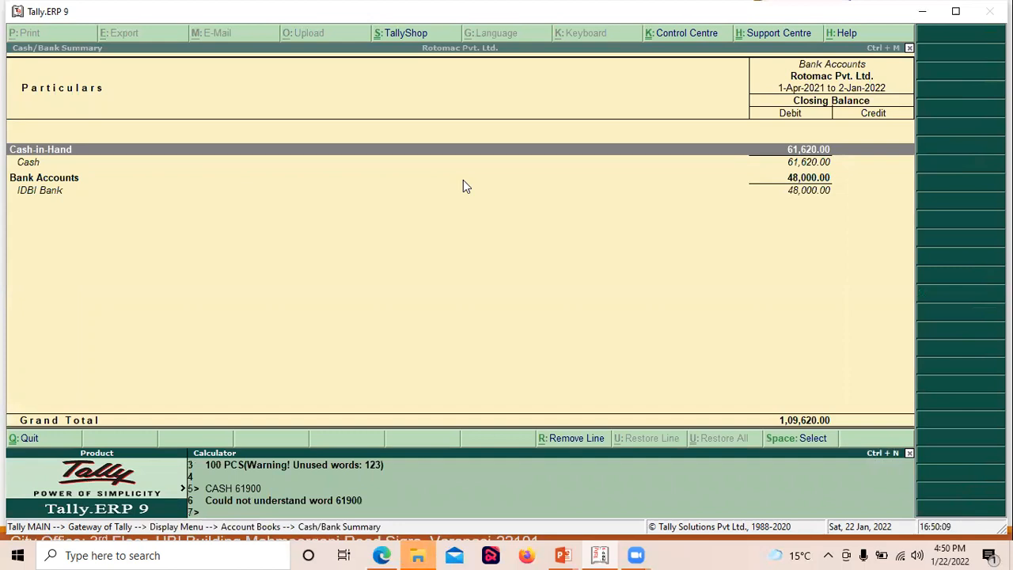
type("61")
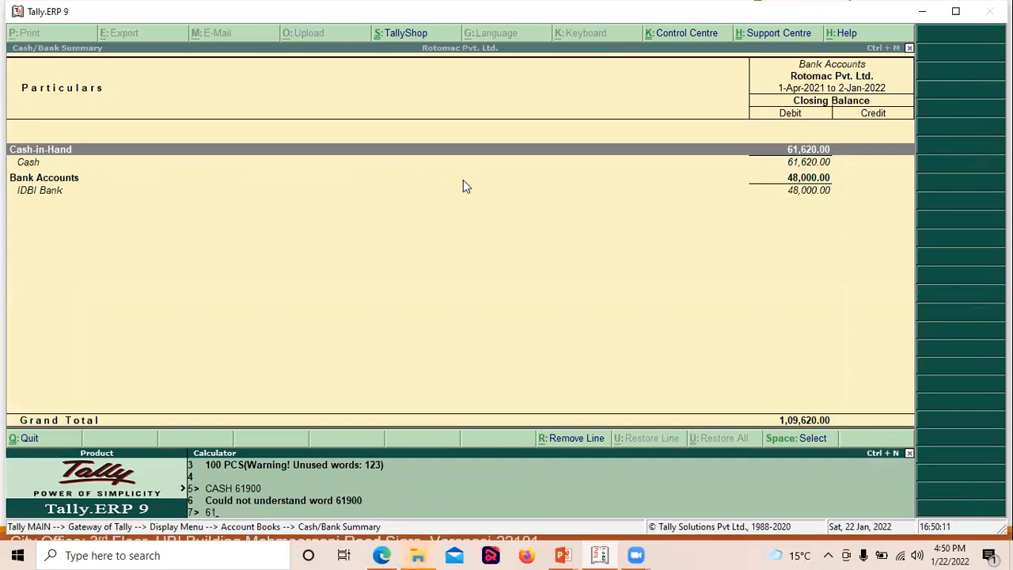
type("620/-")
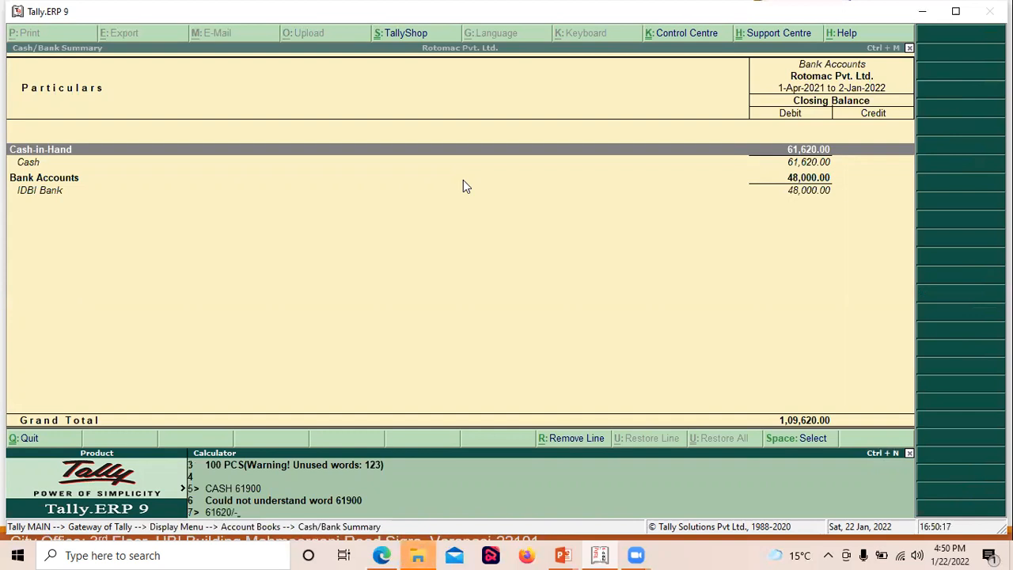
key("ctrl+m")
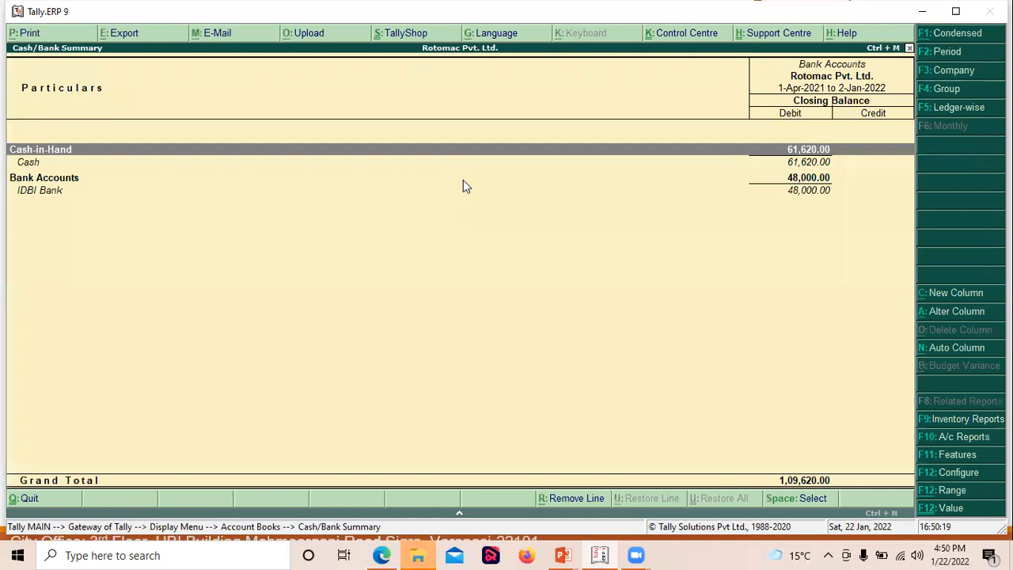
key("Escape")
key("Escape")
key("Escape")
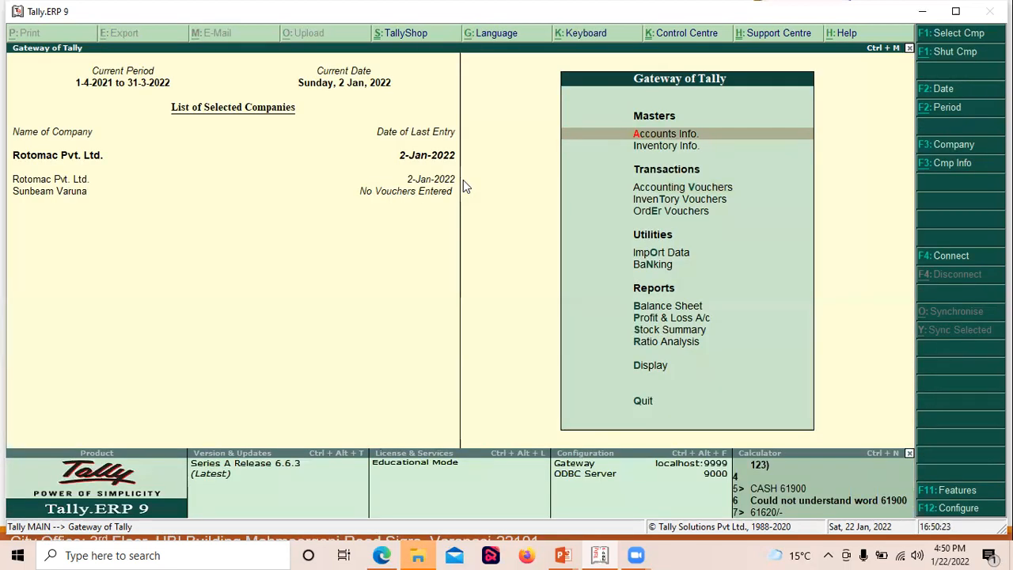
Start a new payment voucher and set its account to Cash
key("Down")
key("Down")
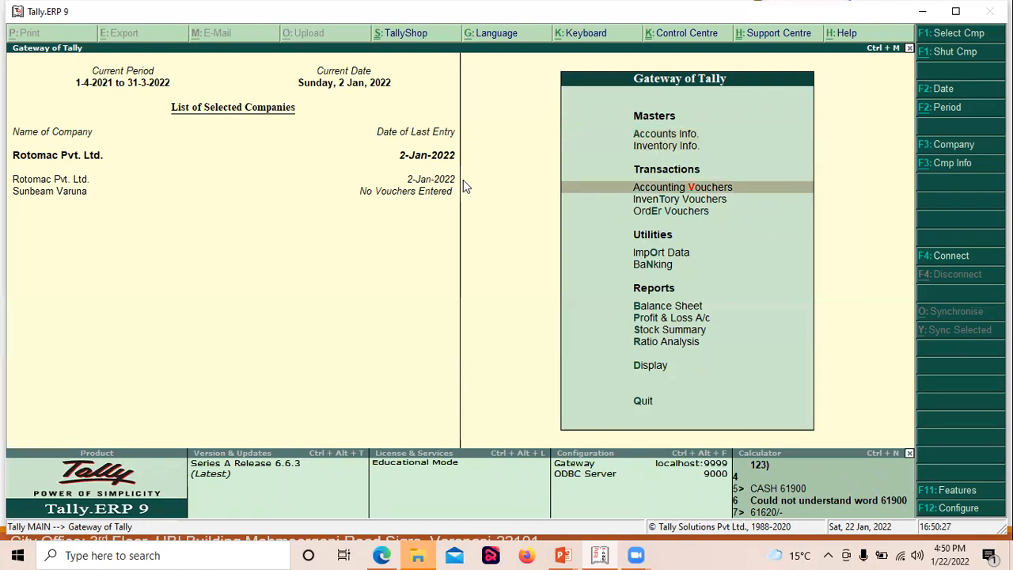
key("Return")
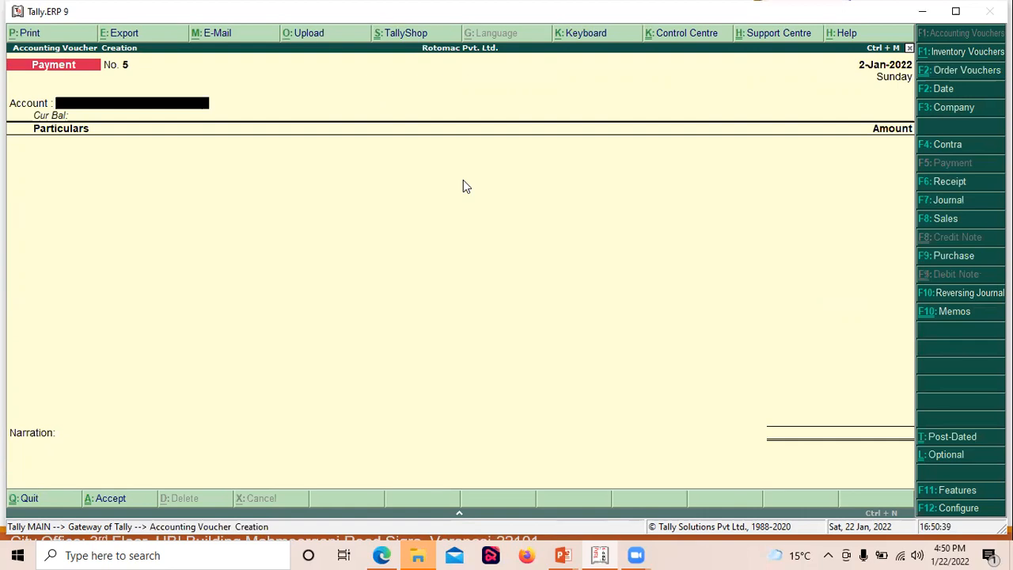
key("space")
key("Down")
key("Return")
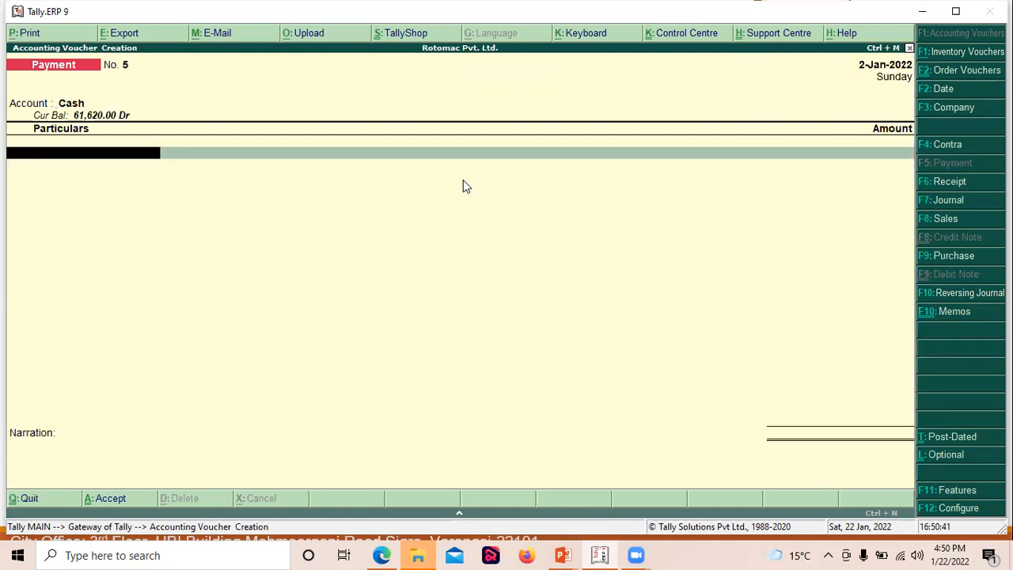
Add the peon's ledger as the payment's particulars with an amount of 1000
type("PE")
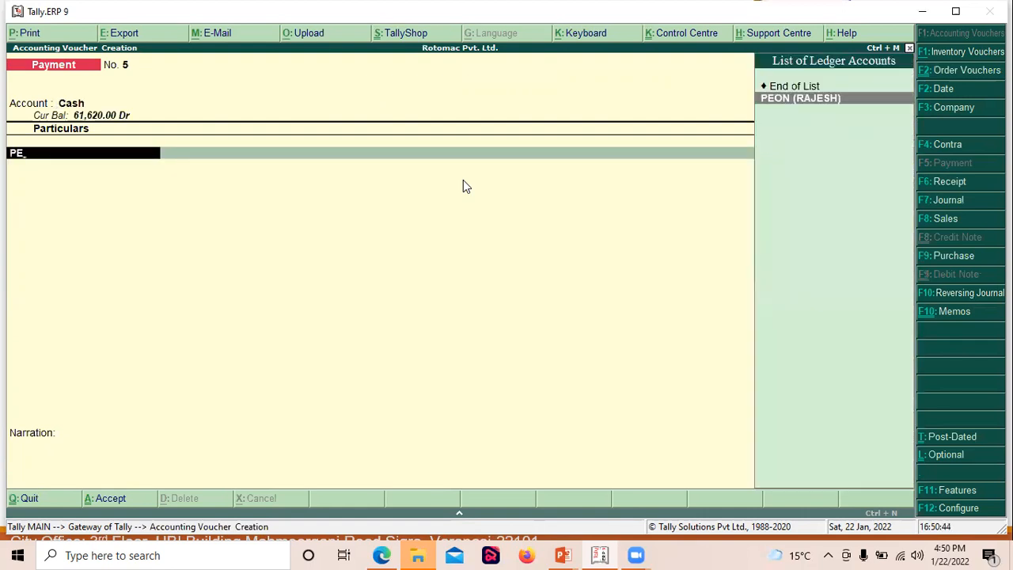
key("Return")
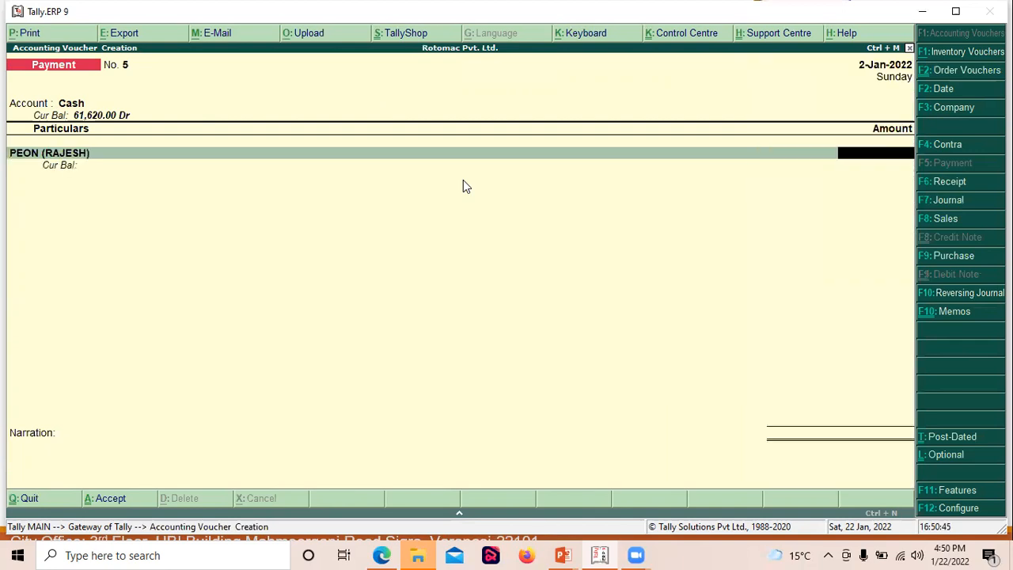
type("10000")
key("BackSpace")
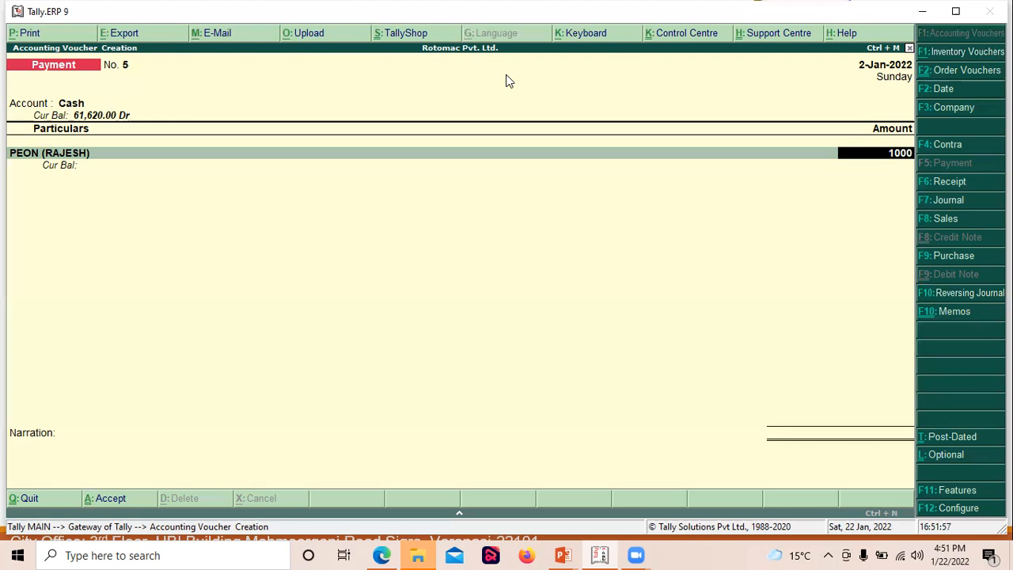
Mark the payment voucher as Optional and save it with an empty narration
key("ctrl+l")
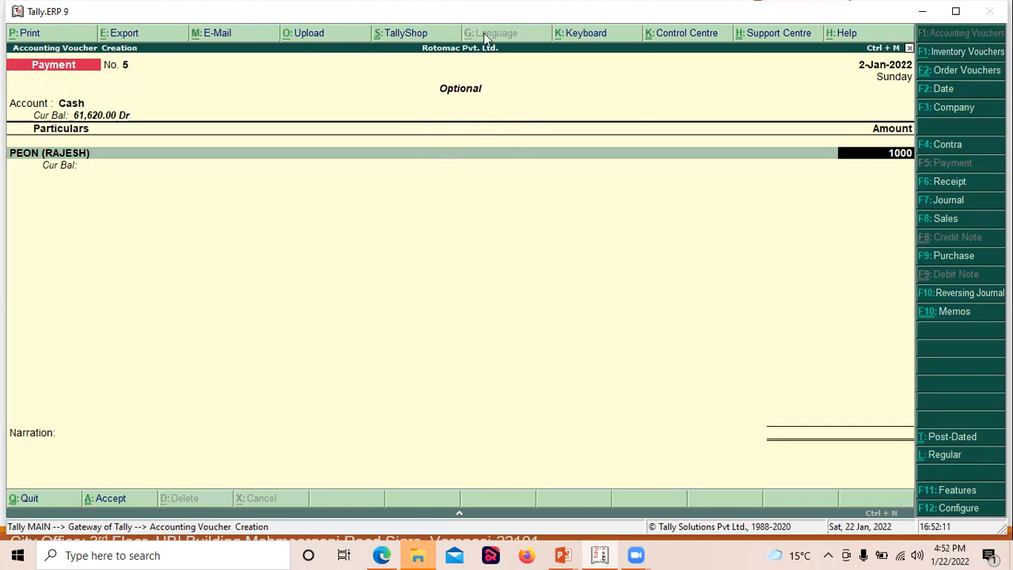
key("Return")
key("Return")
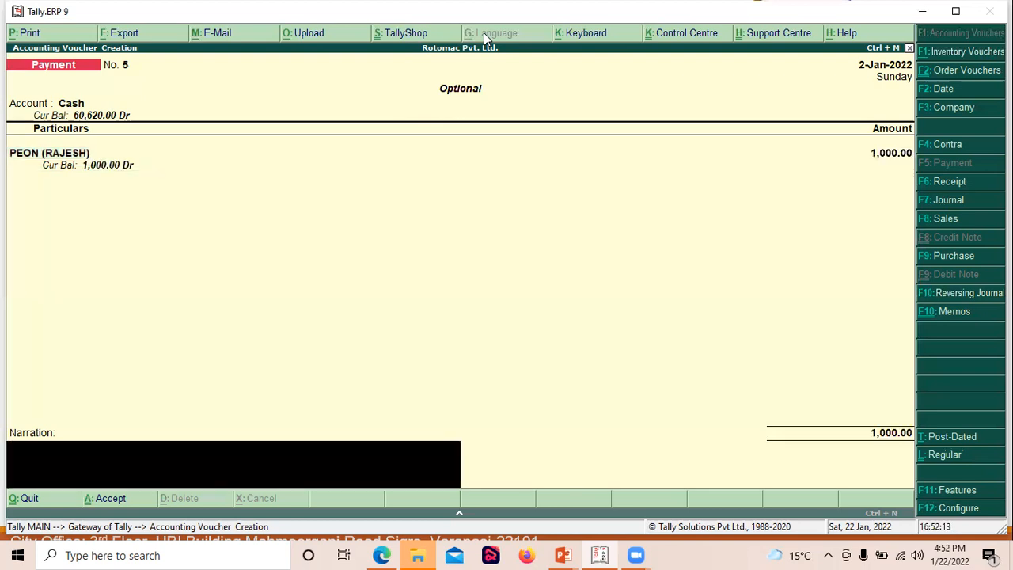
key("Return")
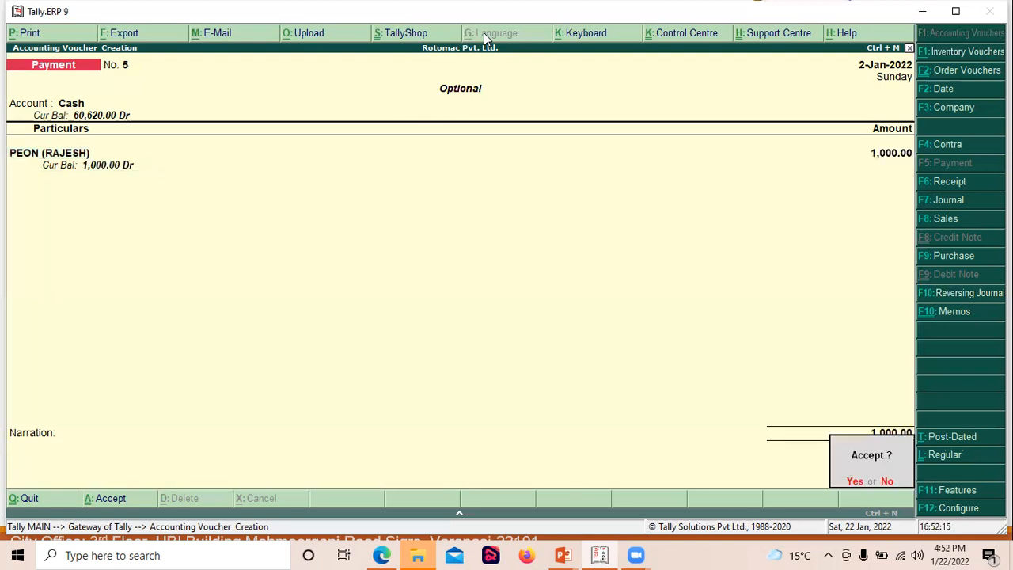
key("Return")
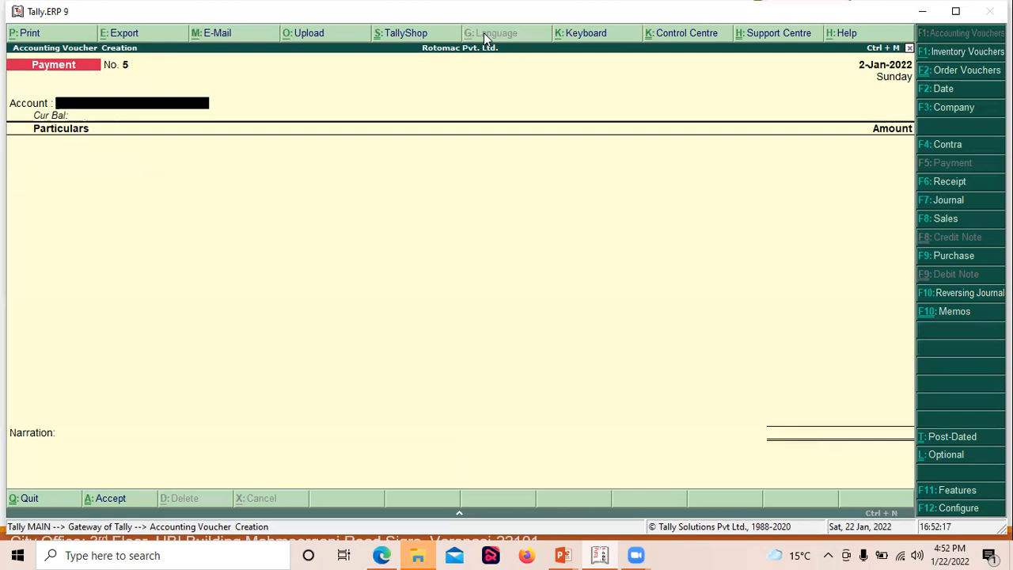
Check the cash balance in the Cash/Bank summary against the figure noted in the calculator pane, and return to the Gateway of Tally
key("Escape")
key("d")
key("a")
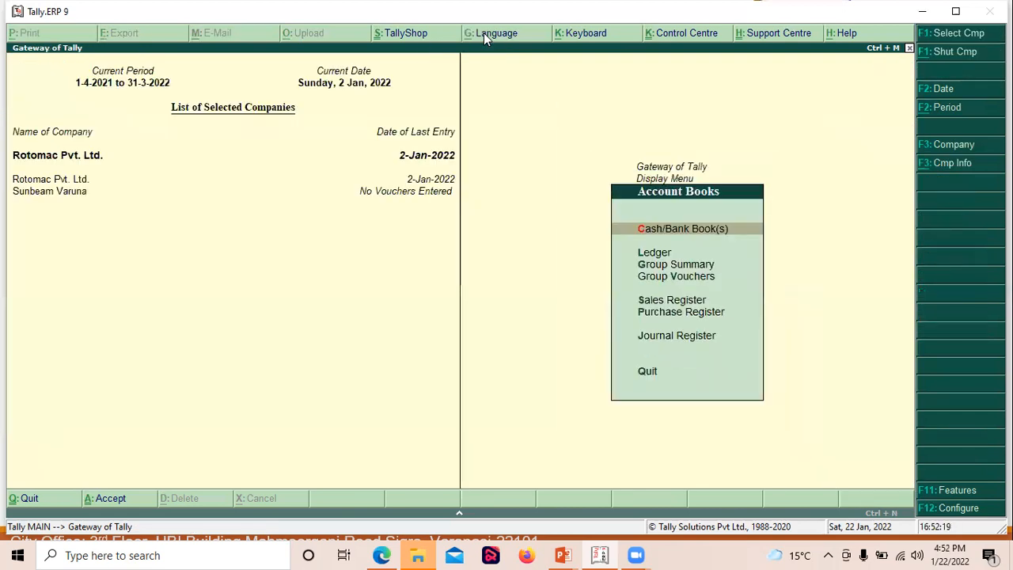
key("c")
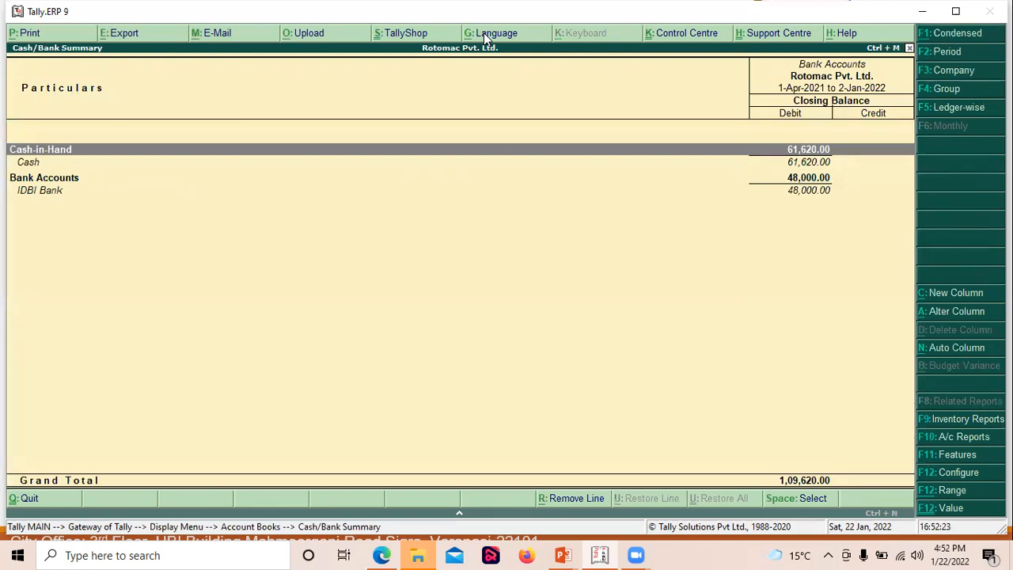
key("ctrl+n")
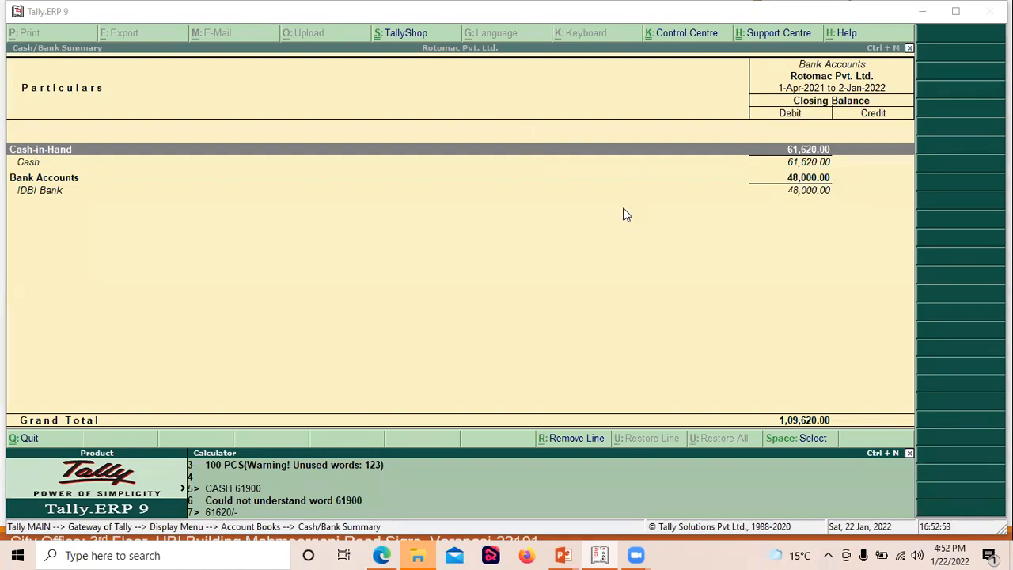
left_click(435, 554)
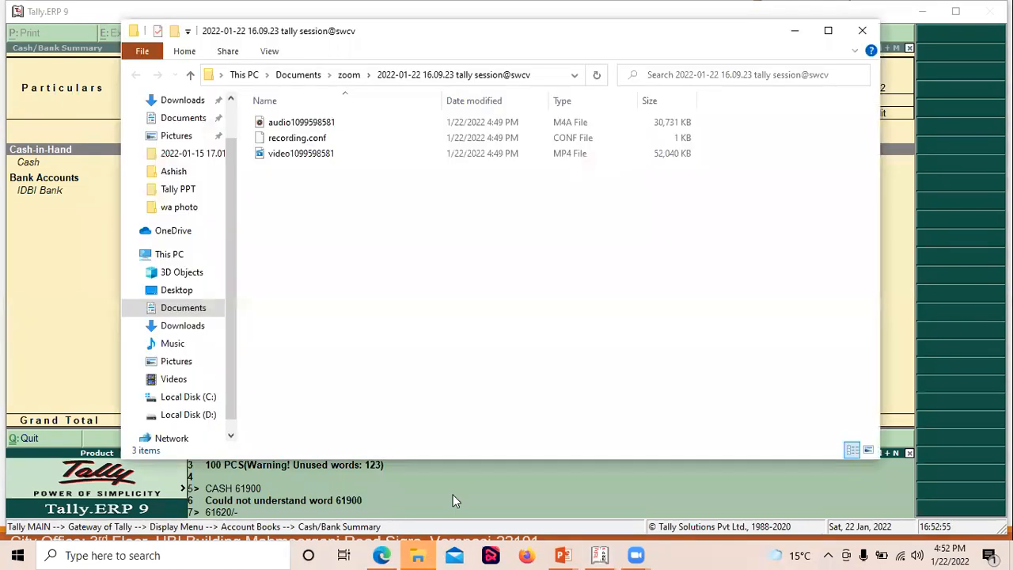
left_click(862, 32)
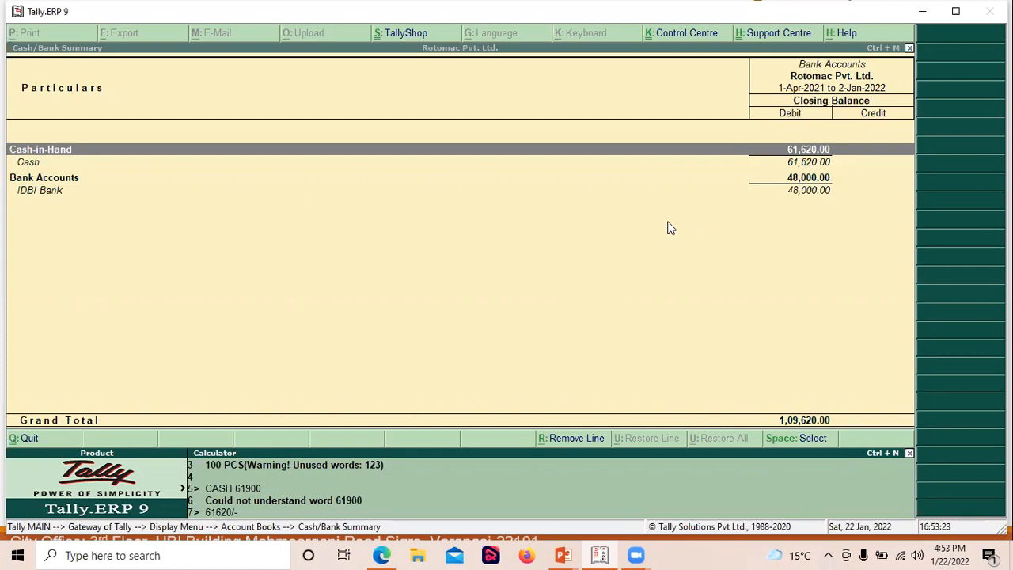
key("ctrl+m")
key("Escape")
key("Escape")
key("Escape")
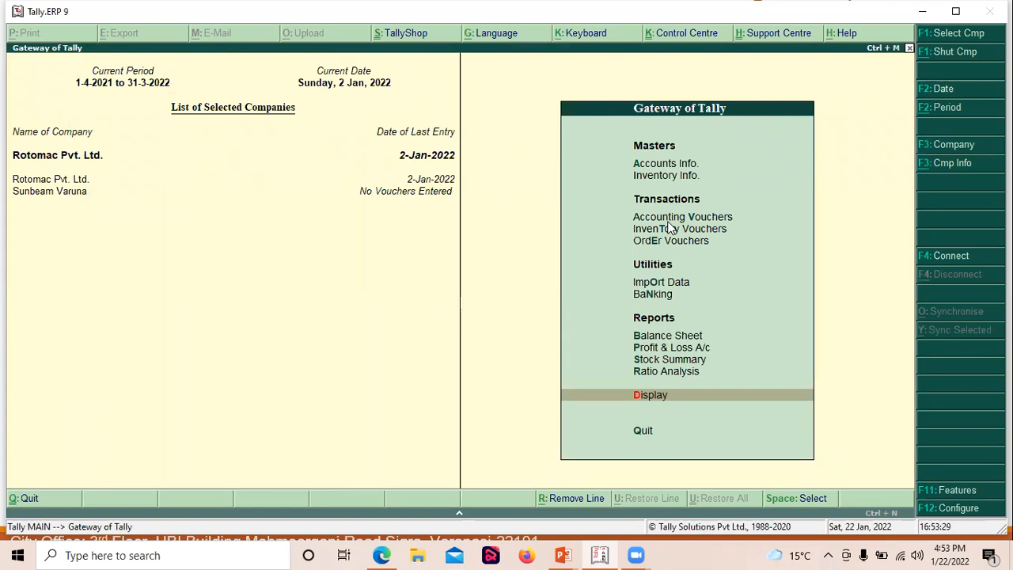
Review the peon's payment voucher through the optional vouchers exception report and return to the Gateway of Tally
key("Return")
key("x")
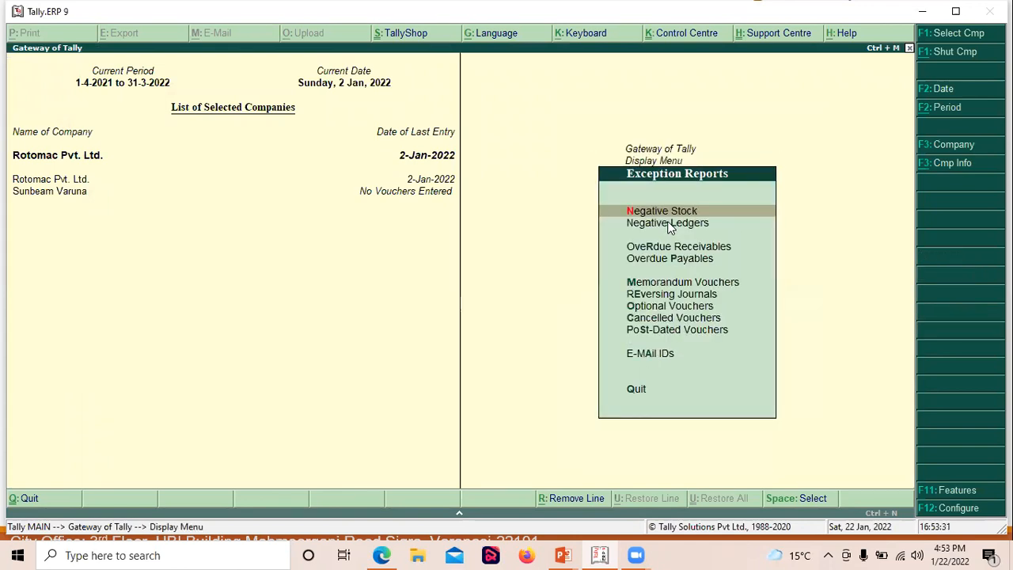
key("o")
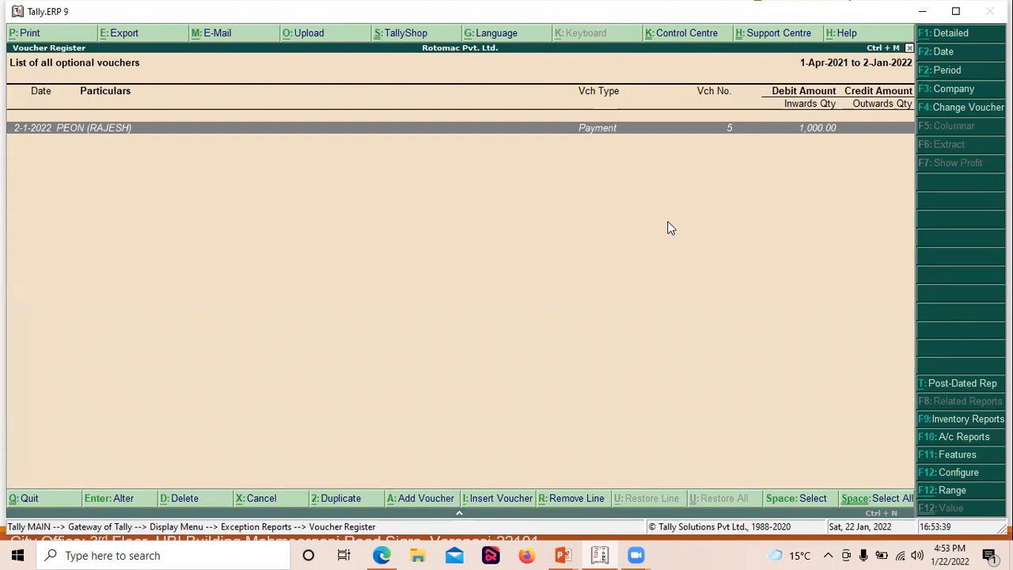
key("Return")
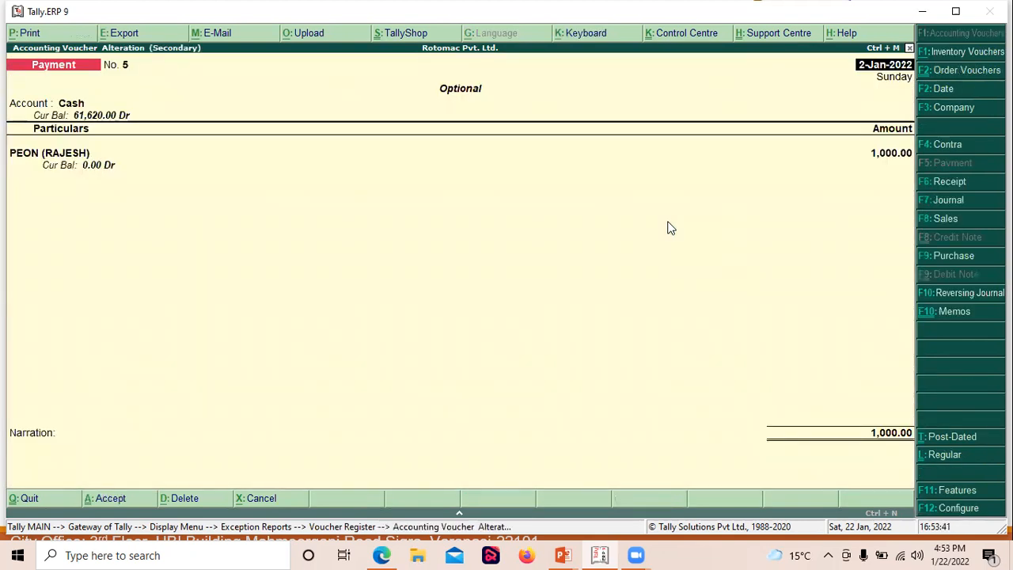
key("Escape")
key("Escape")
key("Escape")
key("Escape")
key("Escape")
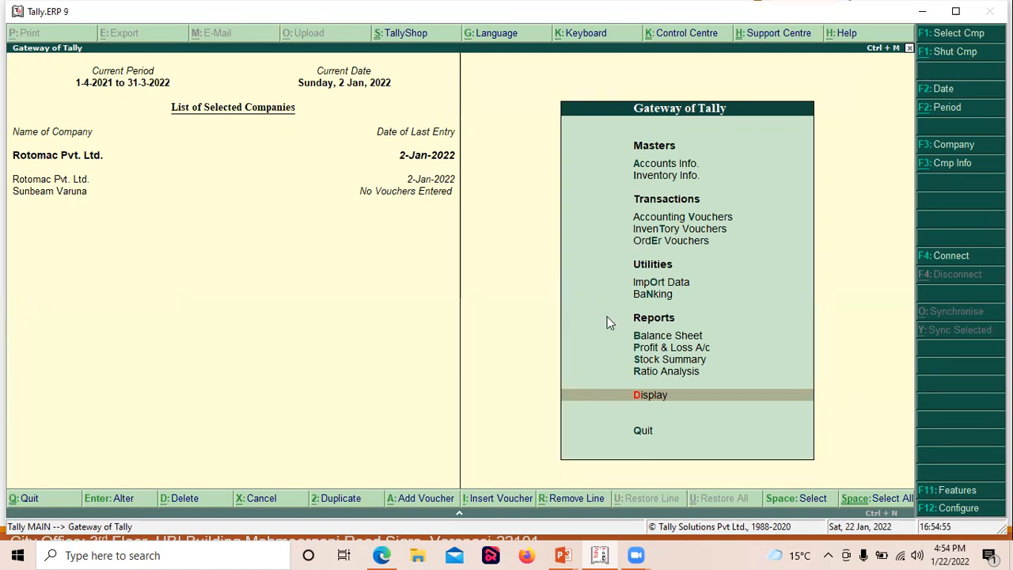
Open a blank single-ledger creation form from the Accounts Info. masters
key("Up")
key("Up")
key("Up")
key("Up")
key("Up")
key("Up")
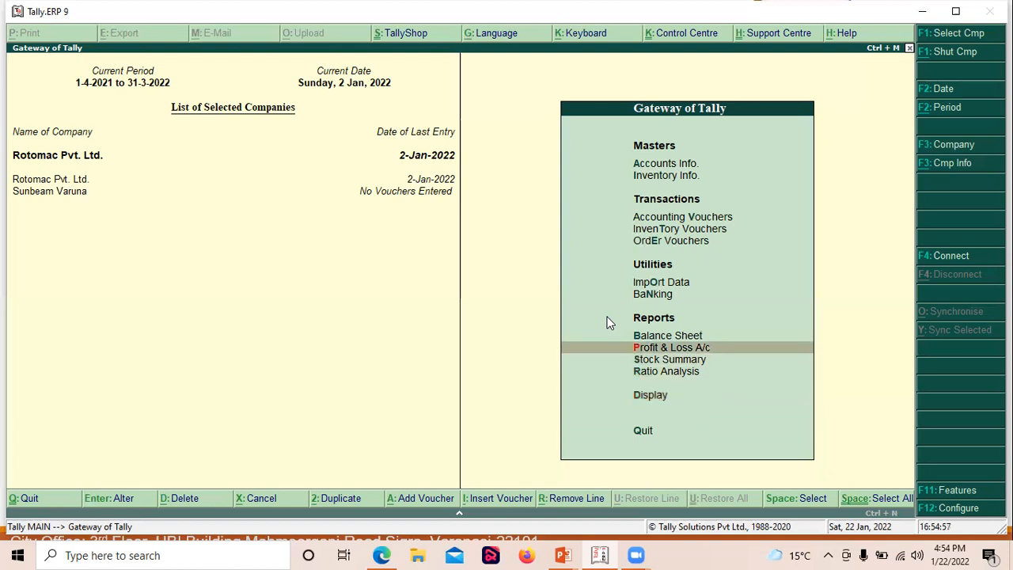
key("Up")
key("Up")
key("Up")
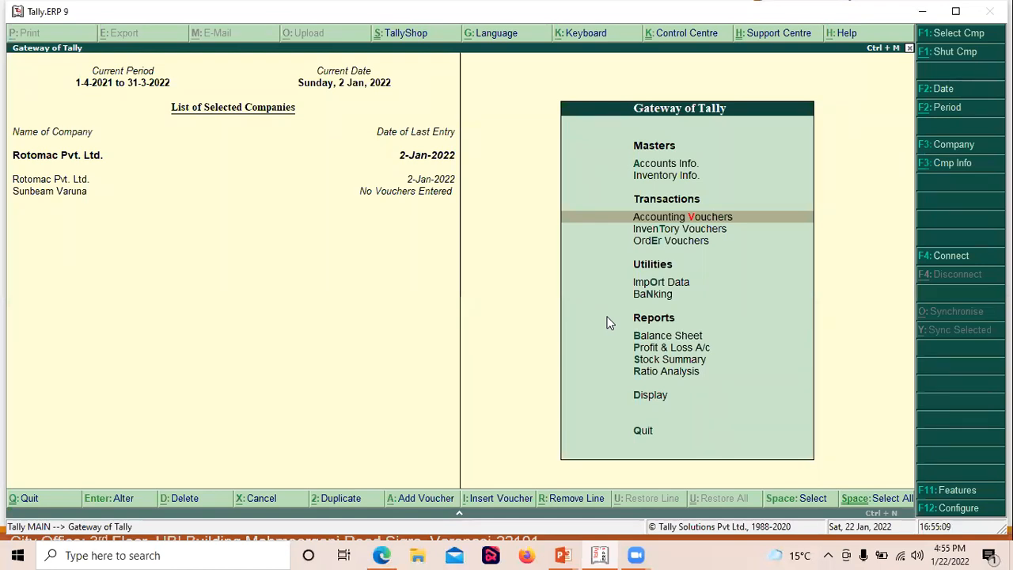
key("Up")
key("Up")
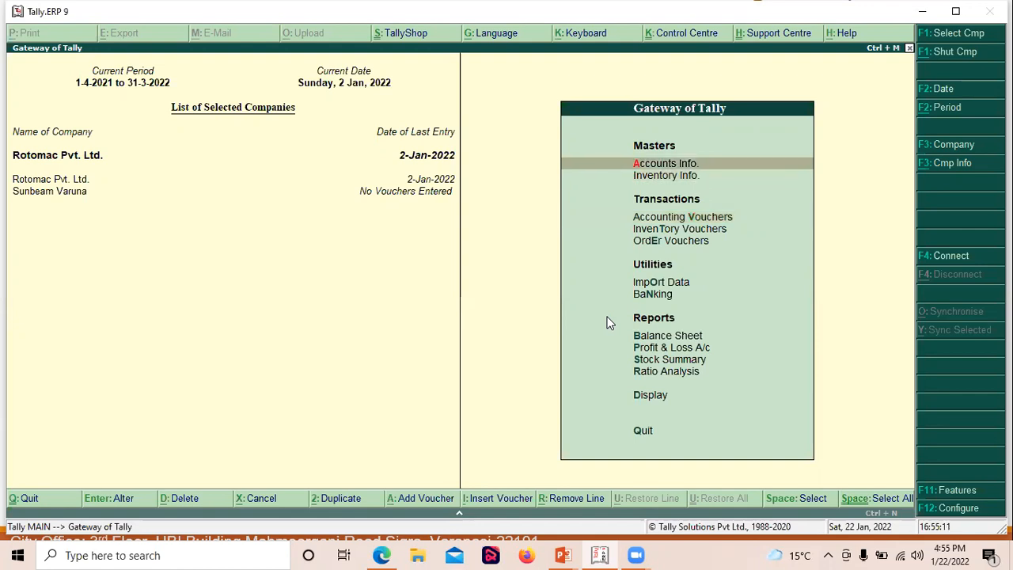
key("Return")
key("Down")
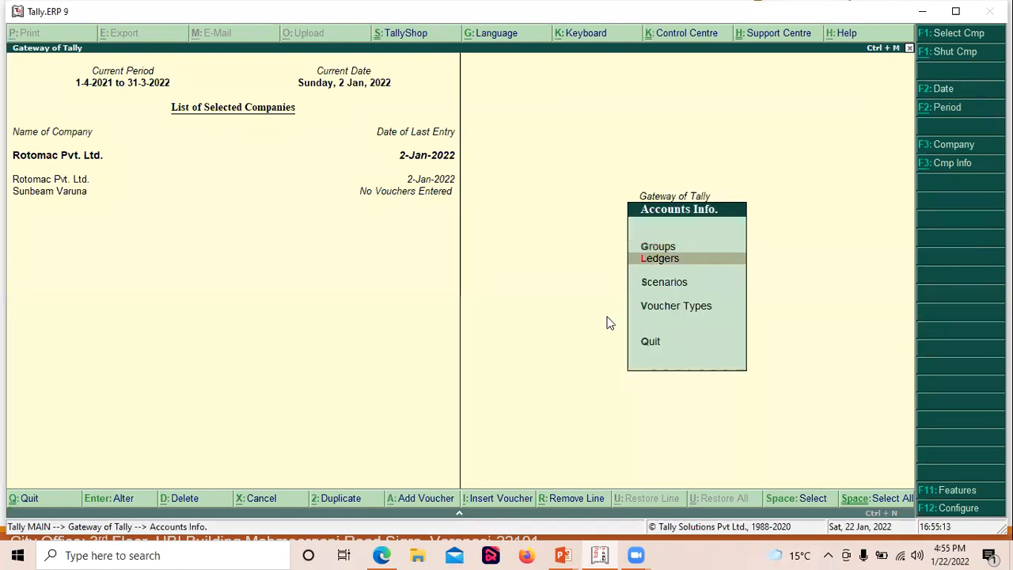
key("Return")
key("Return")
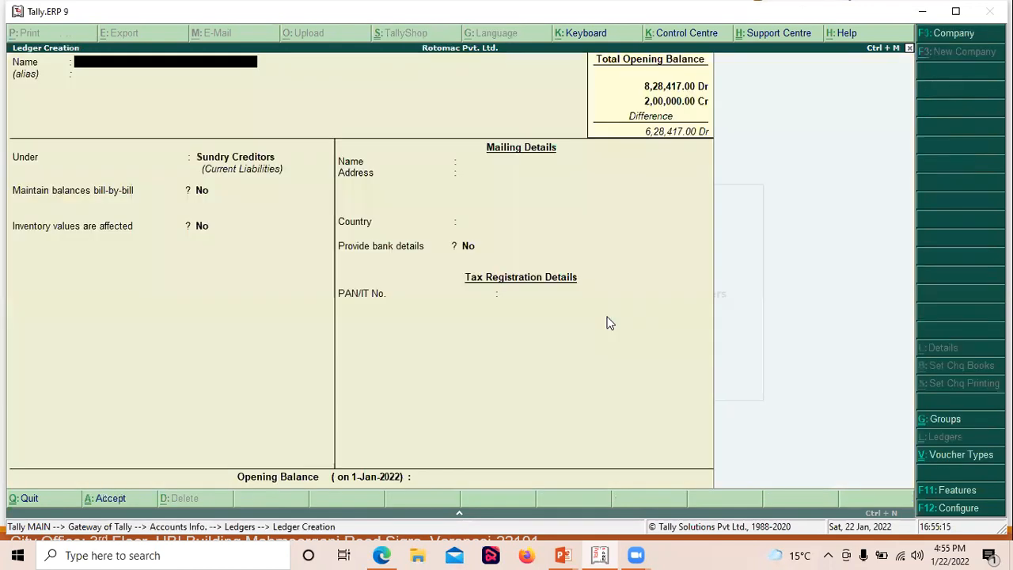
Name the new ledger ADVANCE SALARY and place it under the Loans & Advances (Asset) group
type("ADVANCE")
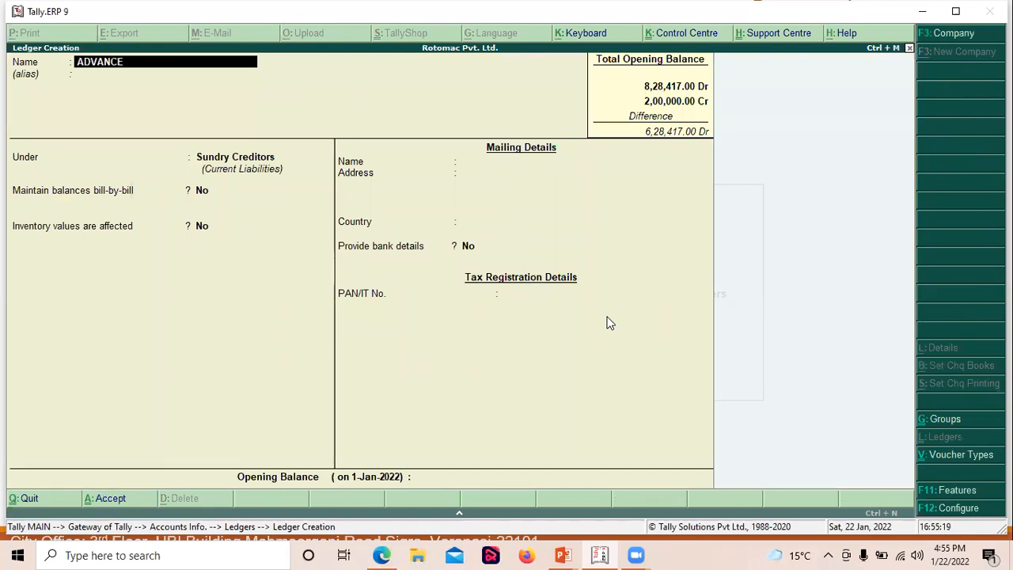
type(" SALARY")
key("Return")
key("Return")
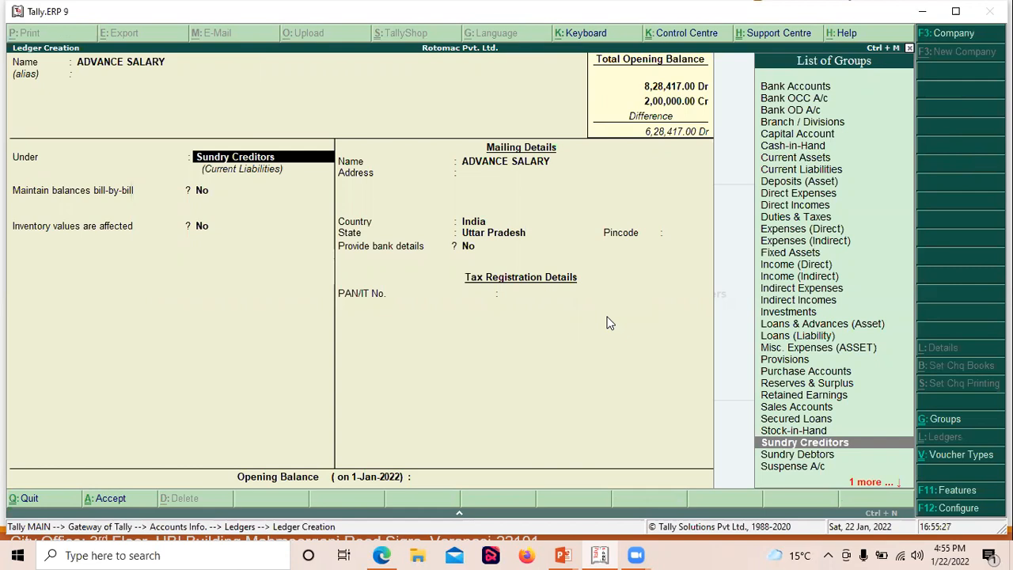
type("LO")
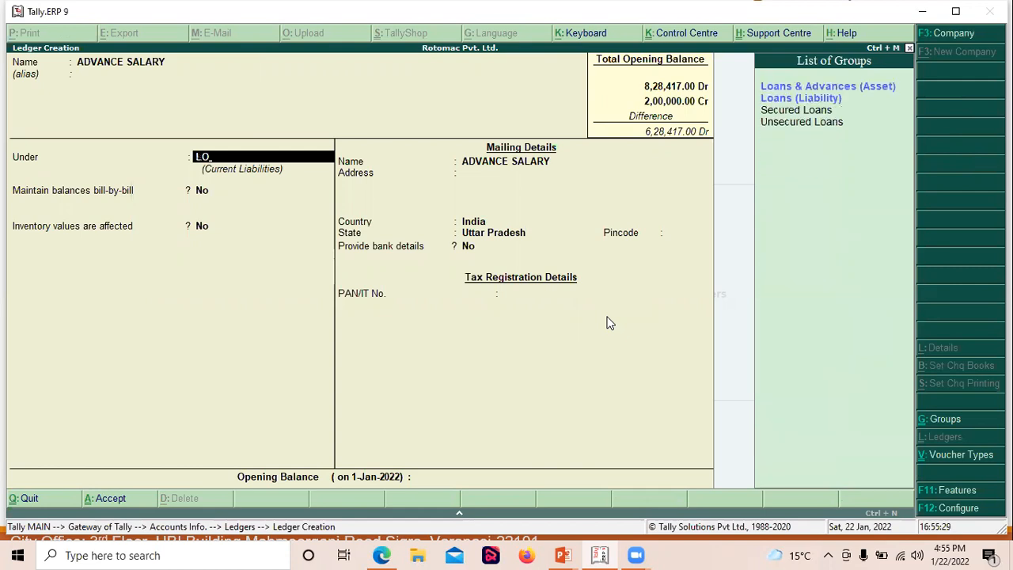
key("Down")
key("Down")
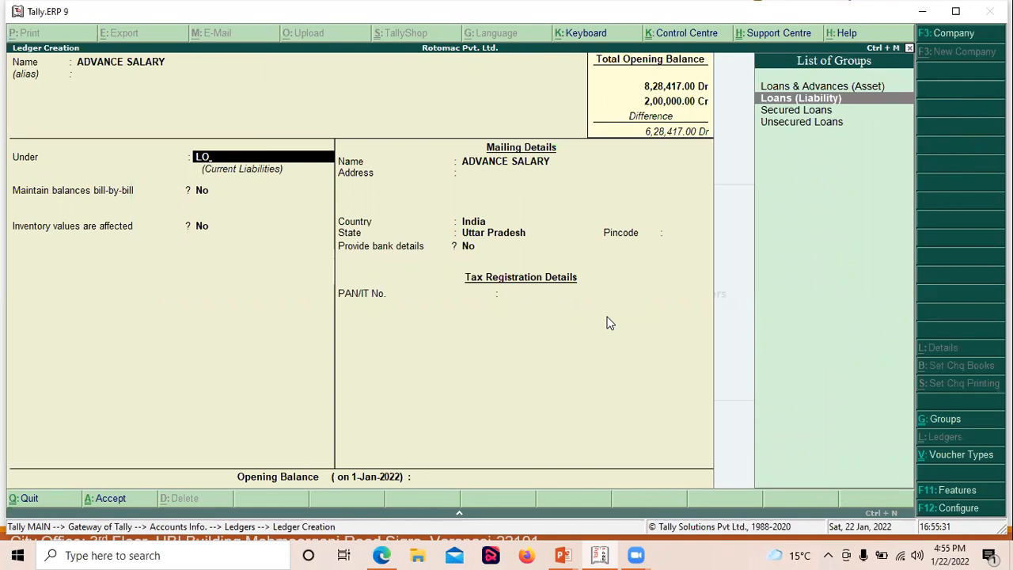
key("Up")
key("Return")
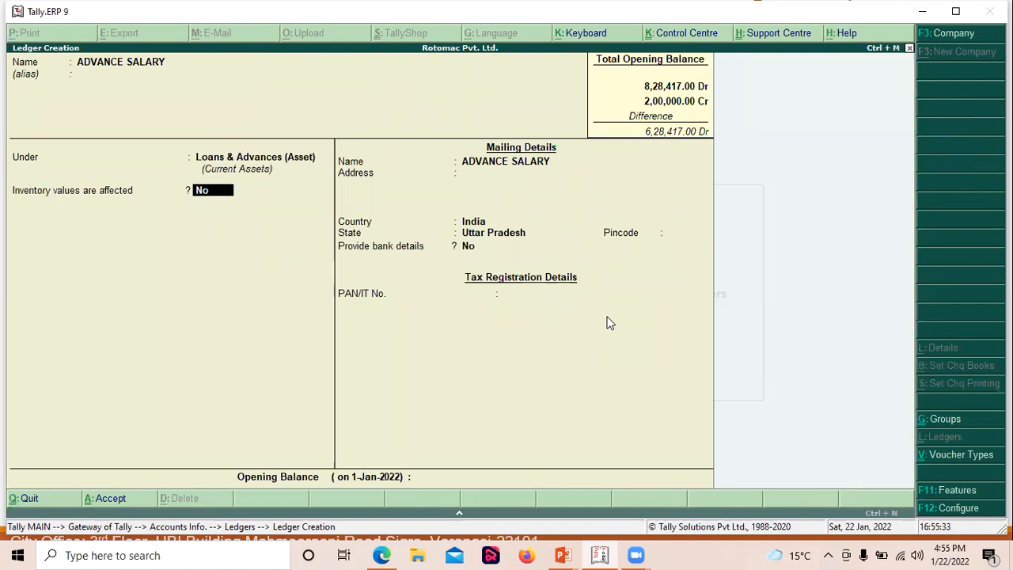
Save the ADVANCE SALARY ledger with its remaining fields at their defaults and return to the Gateway of Tally
key("Return")
key("Return")
key("Return")
key("Return")
key("Return")
key("Return")
key("Return")
key("Return")
key("Return")
key("Escape")
key("Return")
key("Escape")
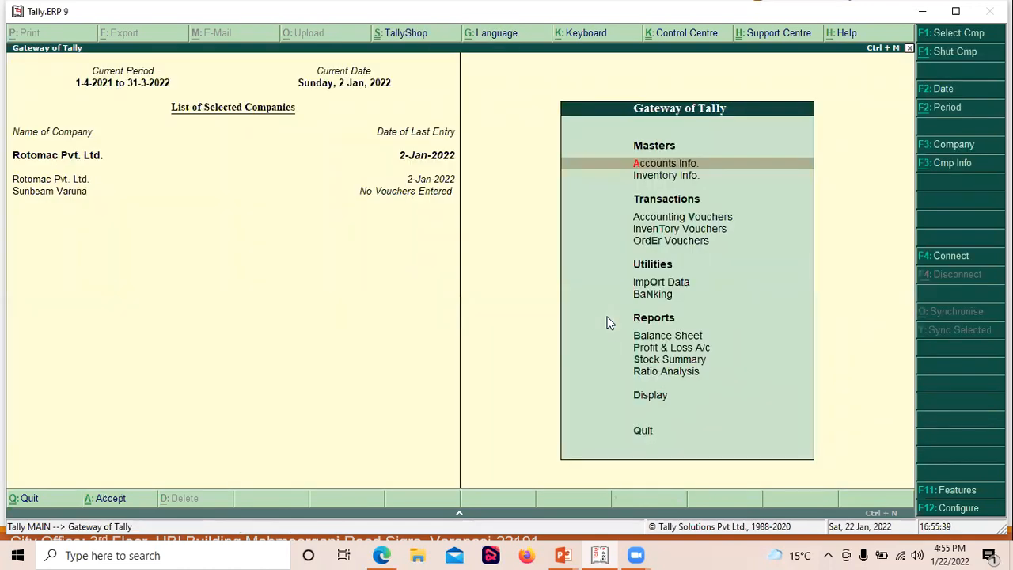
Open the peon's payment voucher from the optional vouchers exception report and switch it from Optional to Regular
key("Down")
key("Down")
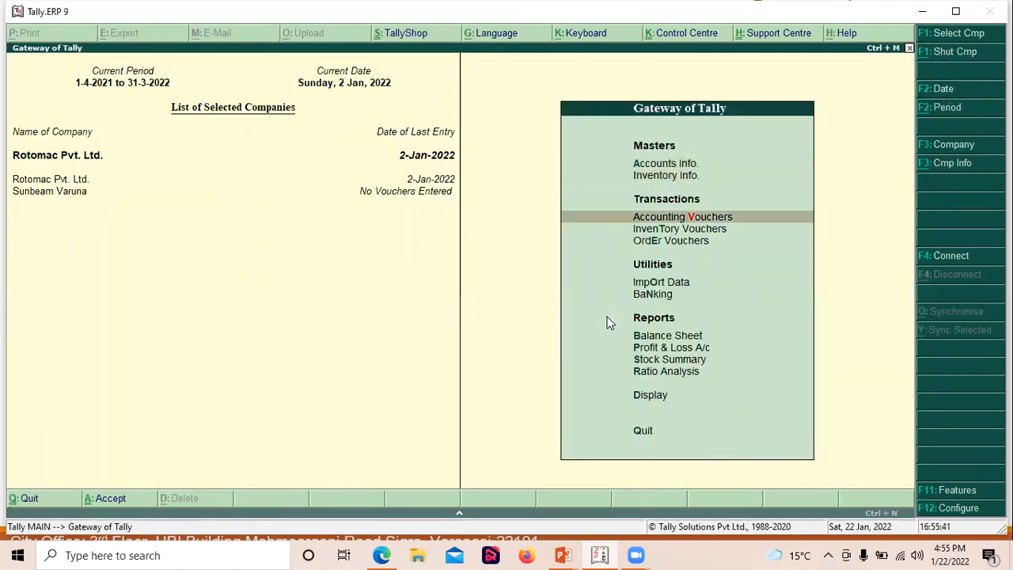
key("d")
key("x")
key("o")
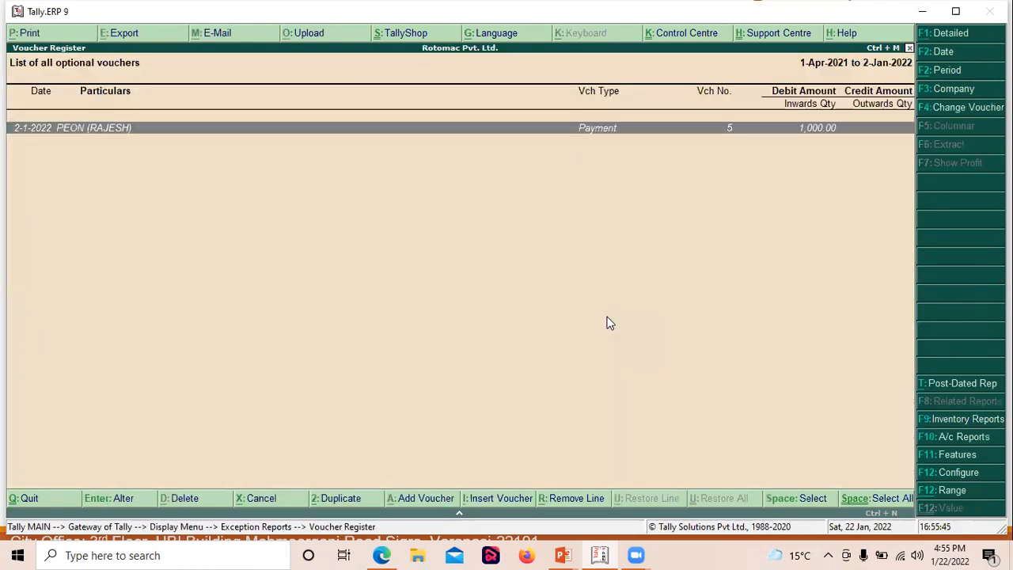
key("Return")
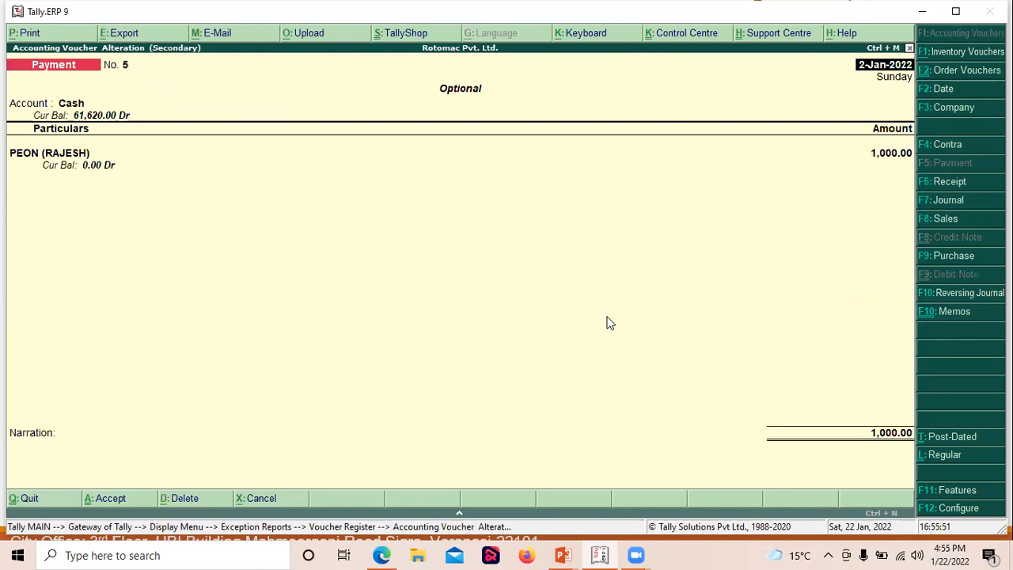
key("ctrl+l")
key("ctrl+l")
key("ctrl+l")
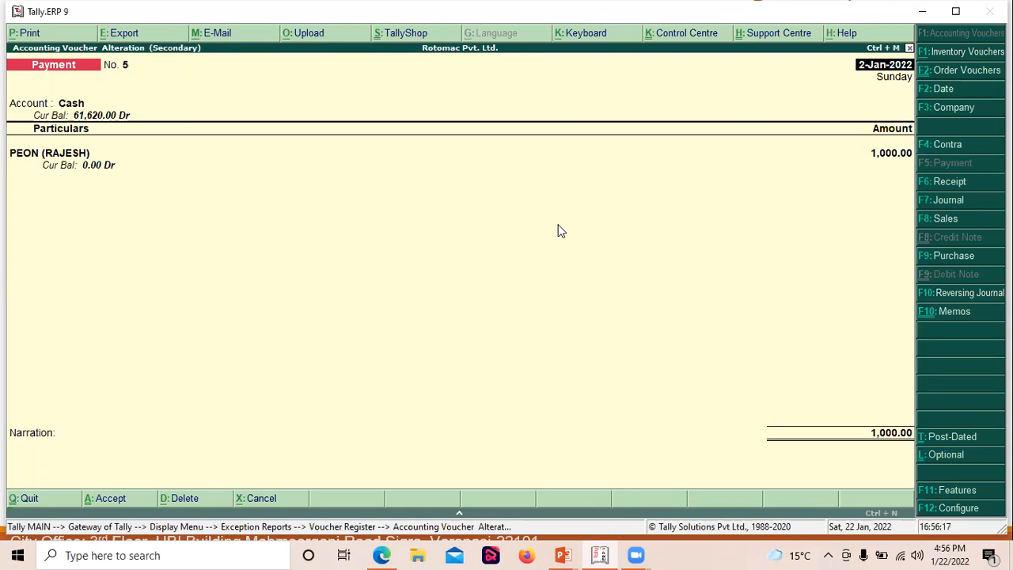
Replace the peon's ledger in the payment's particulars with ADVANCE SALARY and enter an amount of 1000
key("Return")
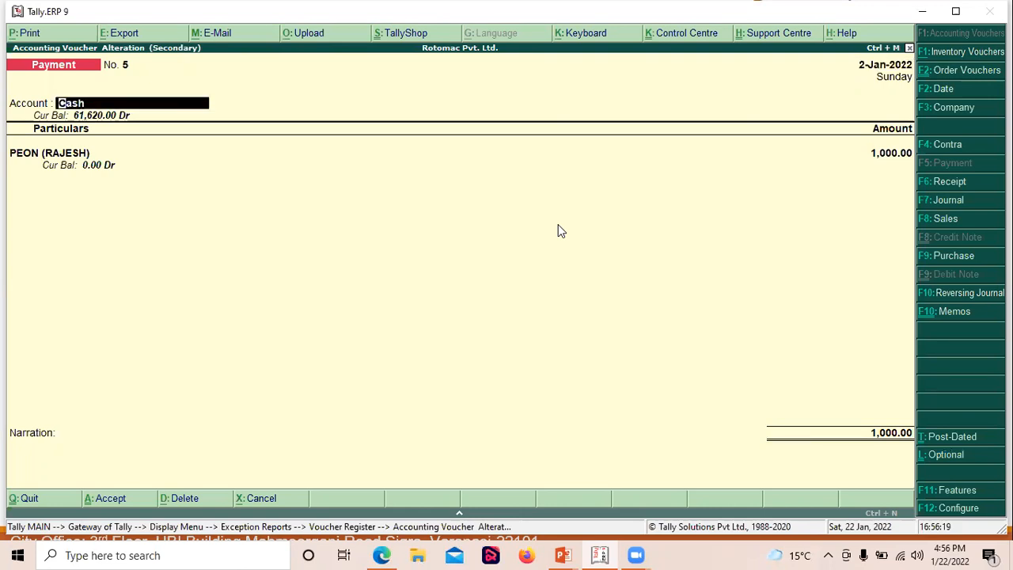
key("Return")
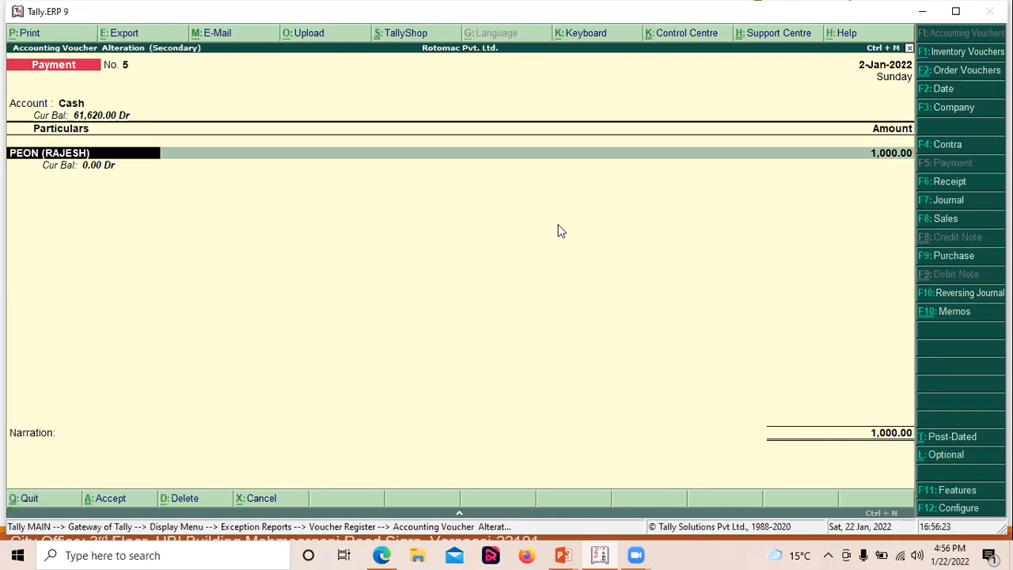
key("BackSpace")
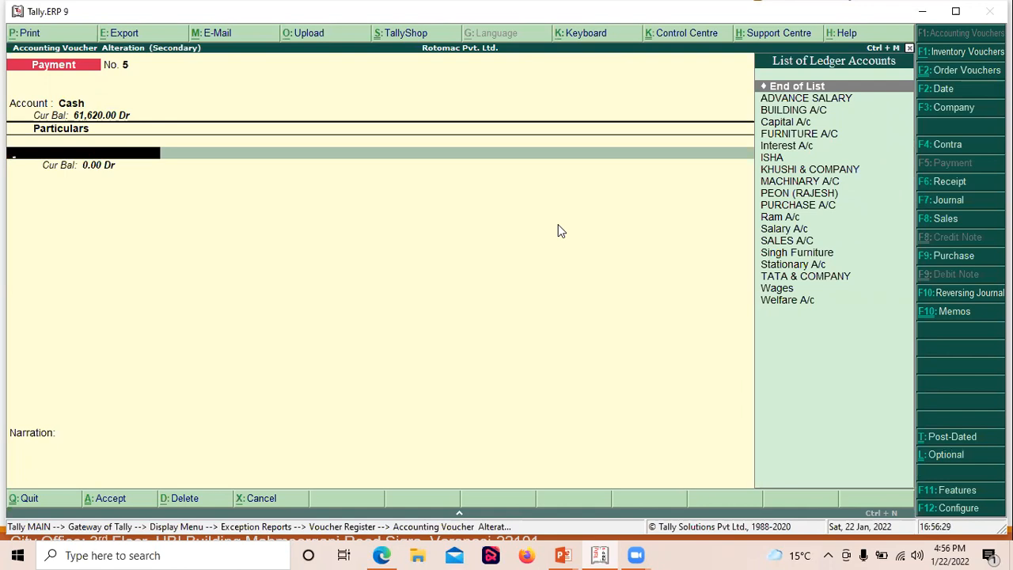
key("Down")
key("Return")
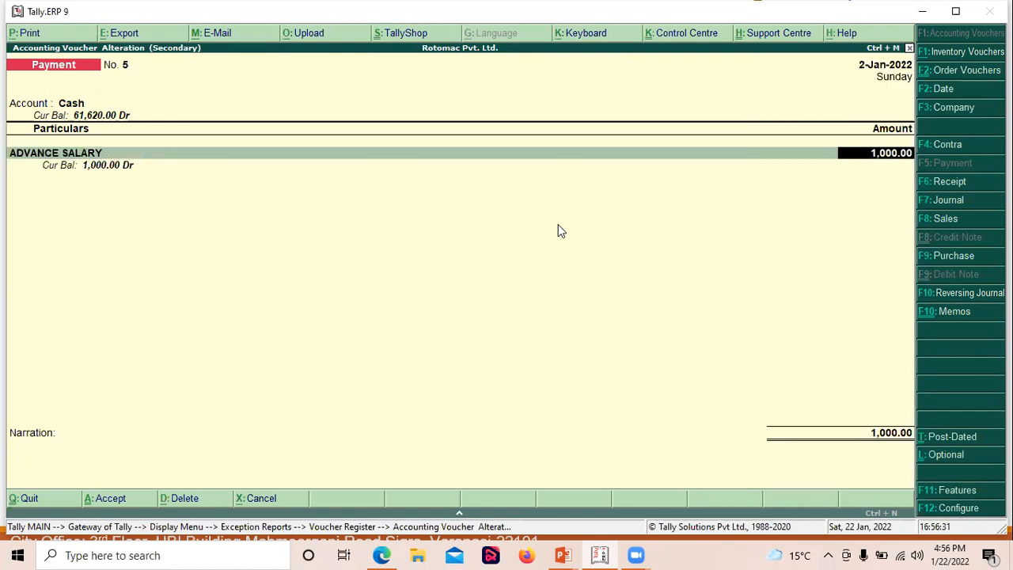
type("1000")
key("Return")
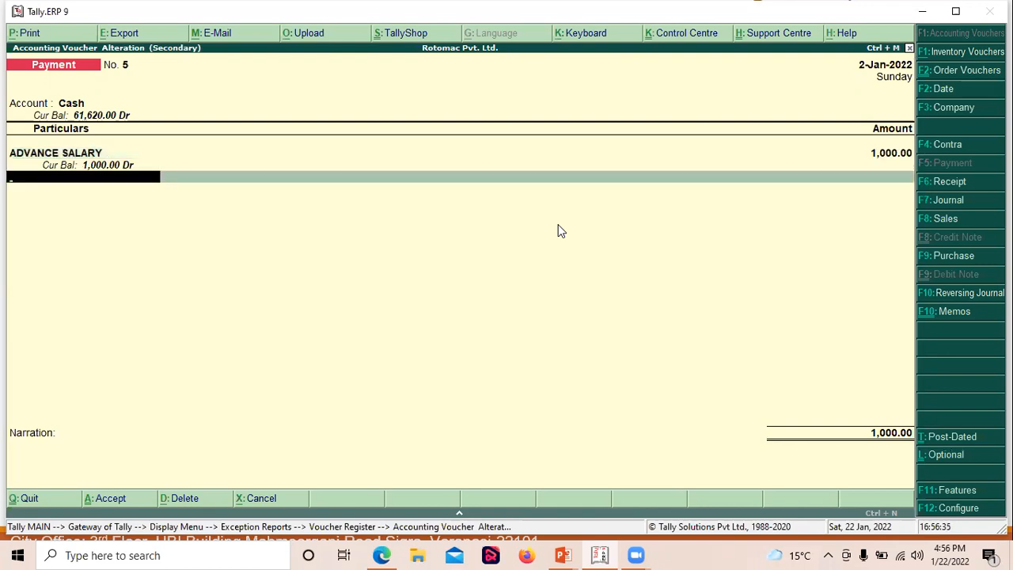
Save the altered payment voucher with an empty narration and leave the optional vouchers register
key("Return")
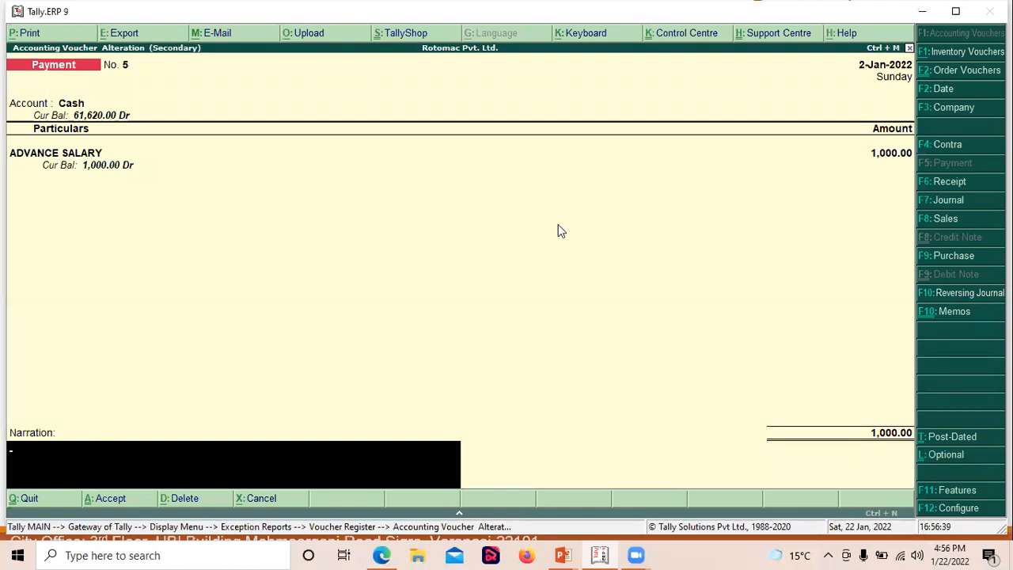
key("Return")
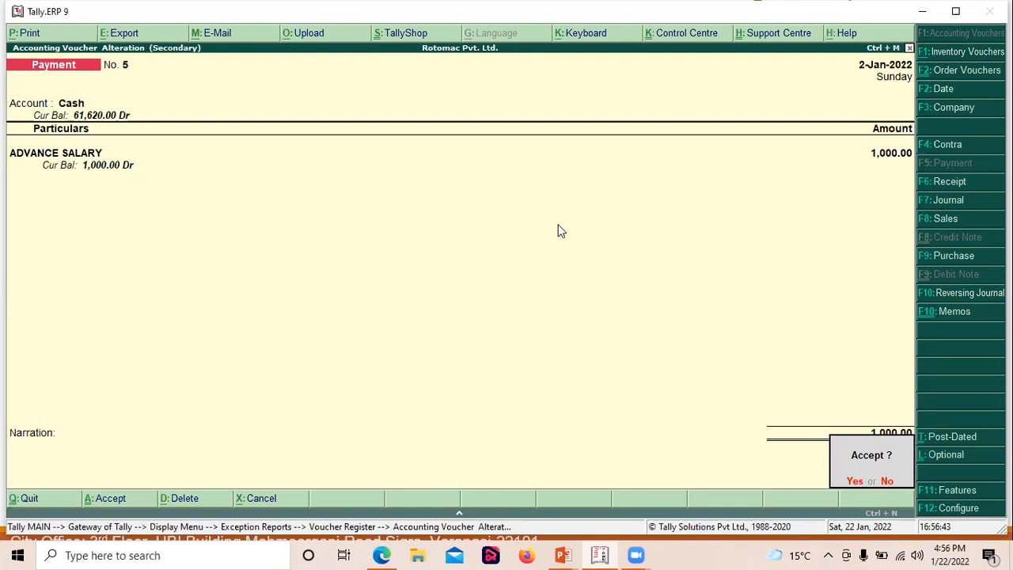
key("Return")
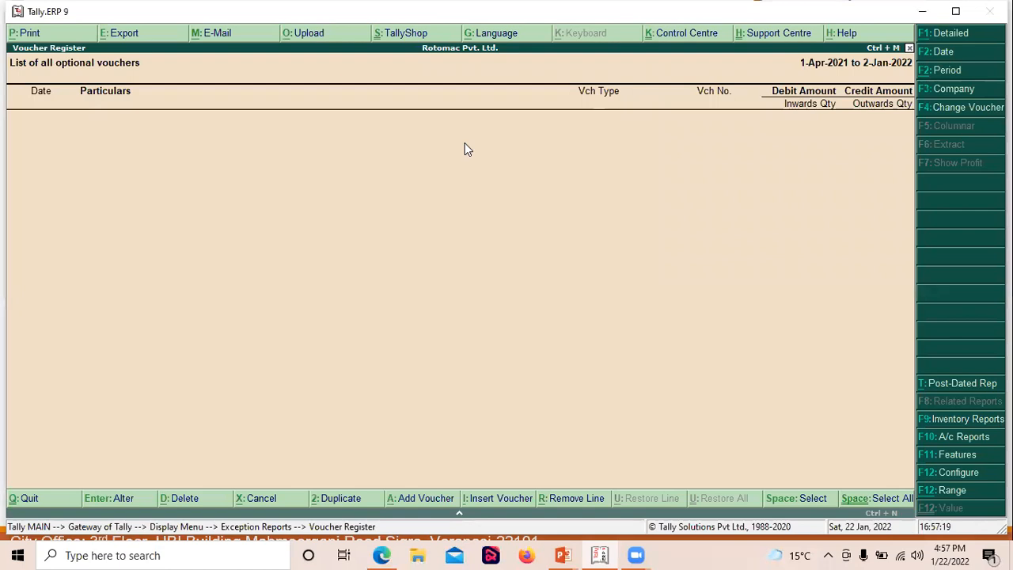
key("Escape")
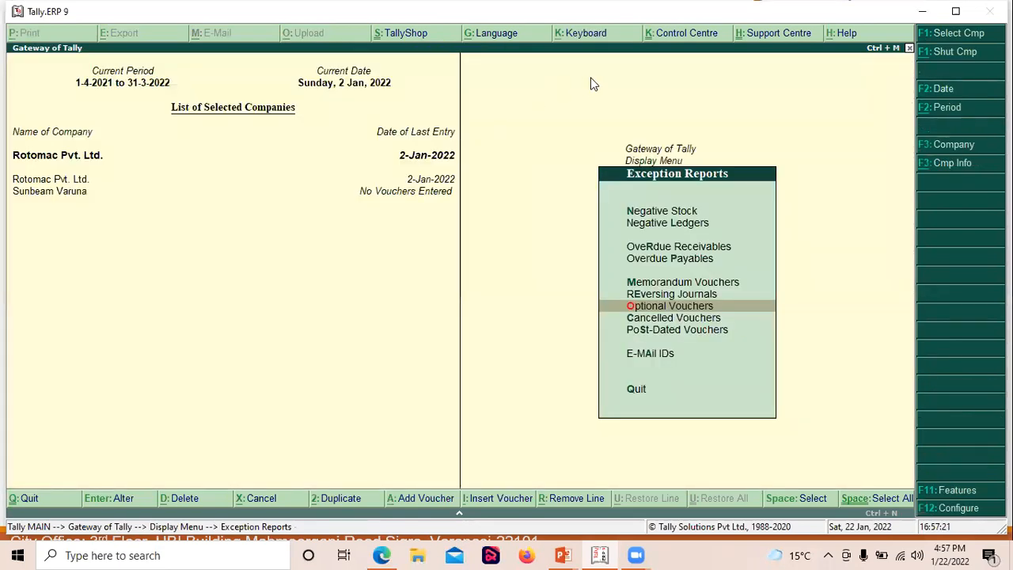